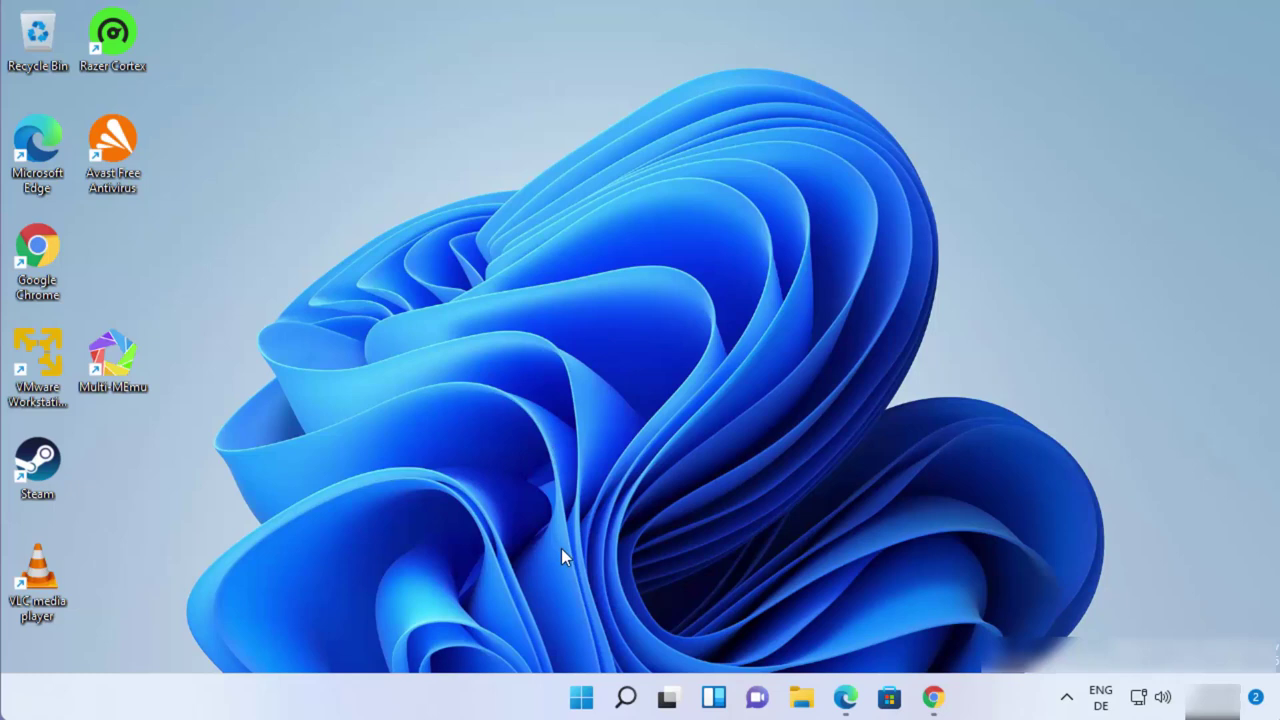
Search Windows for 'avast' to see Avast Free Antivirus, then reset to an empty search.
left_click(625, 705)
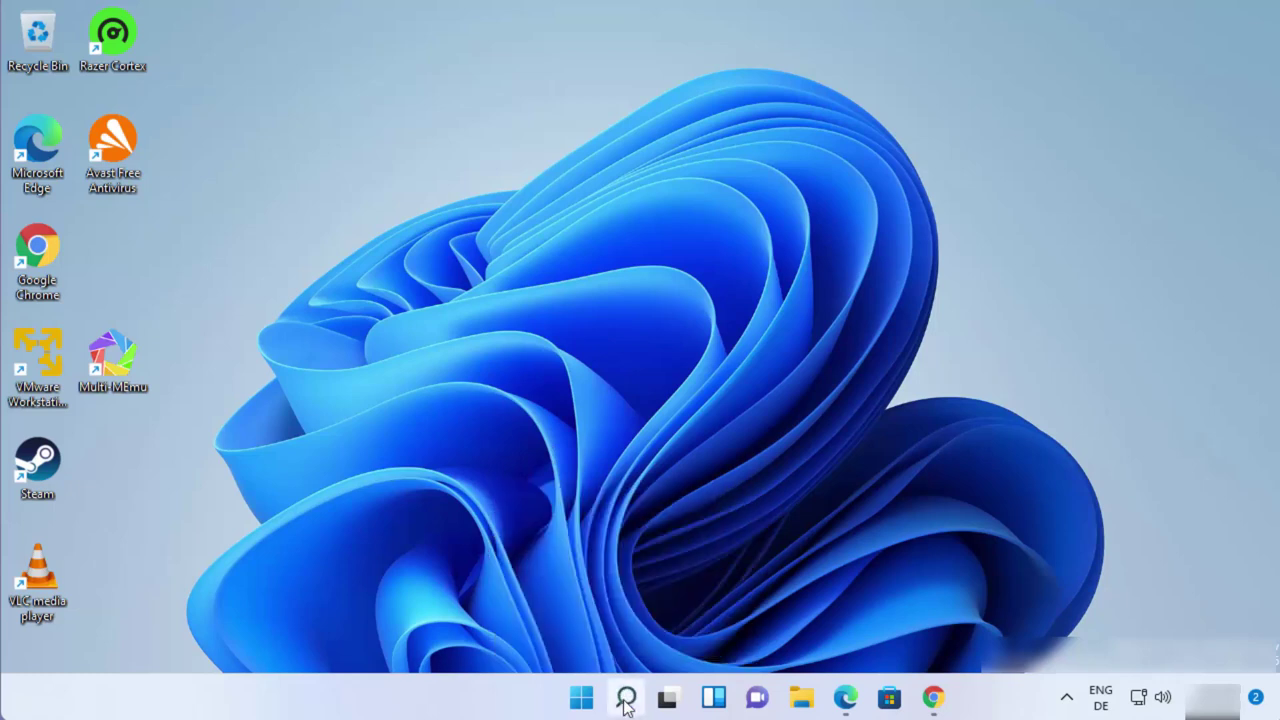
type("a")
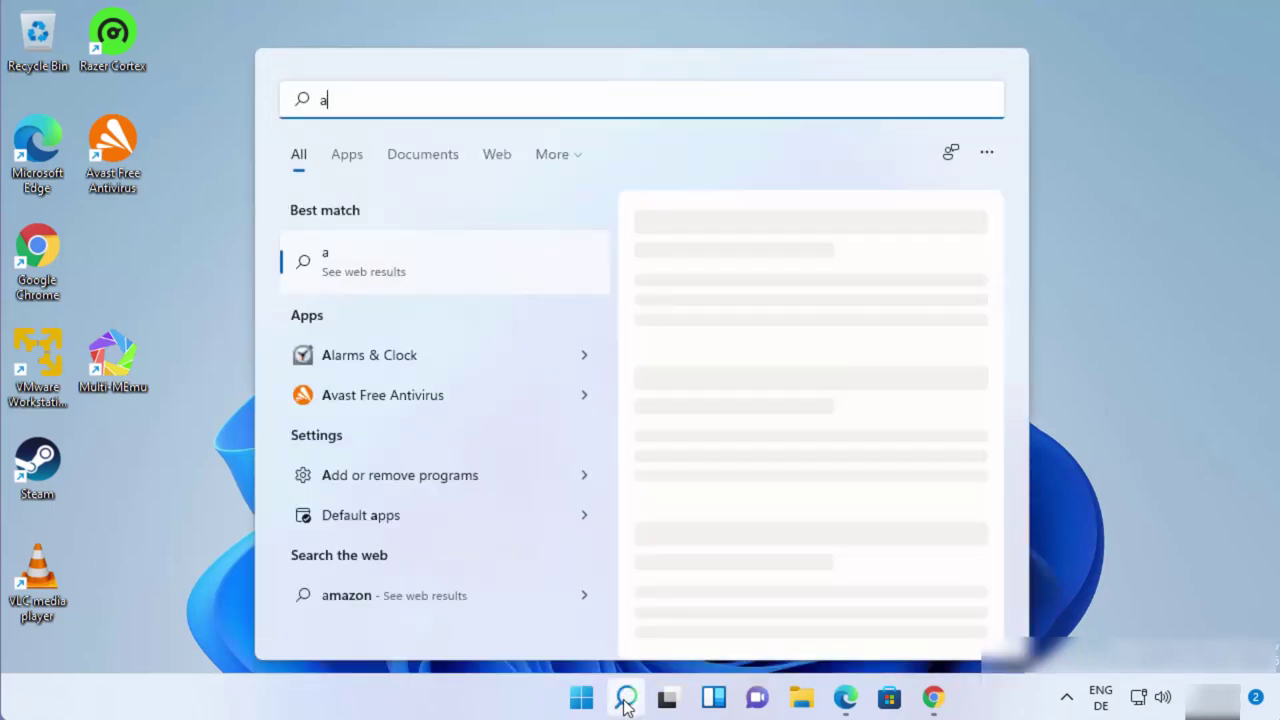
type("vas")
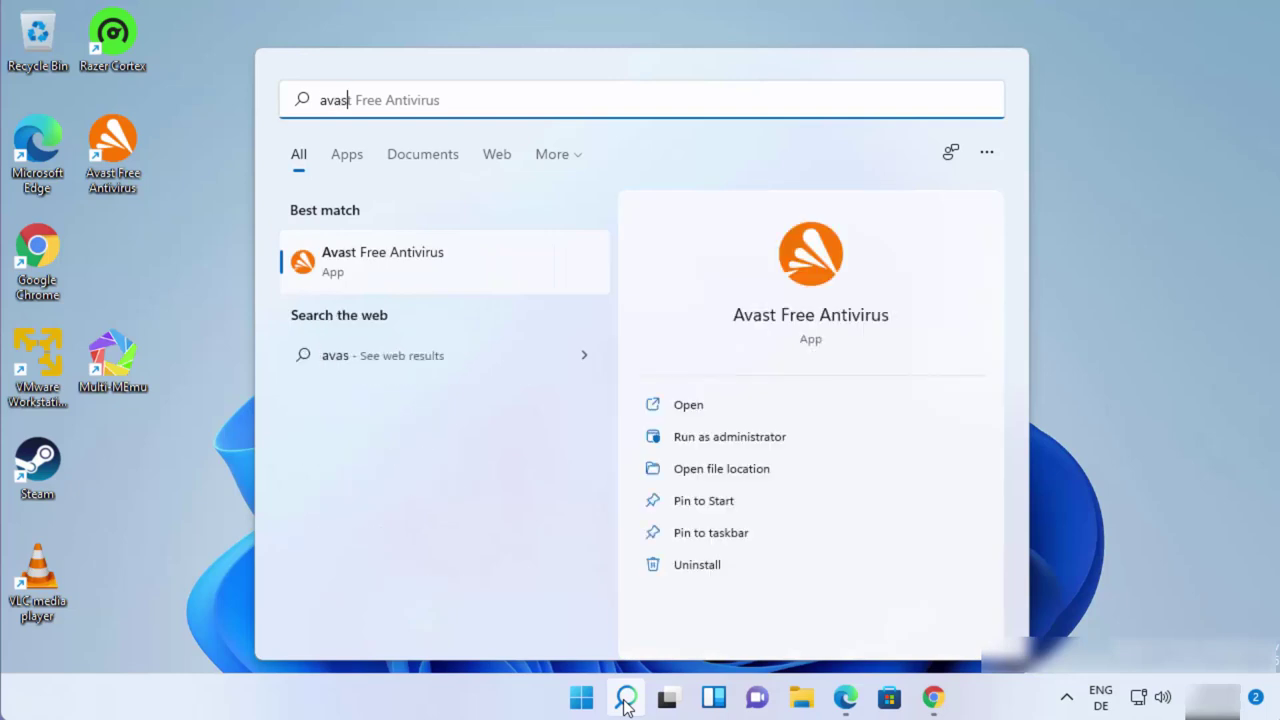
type("t")
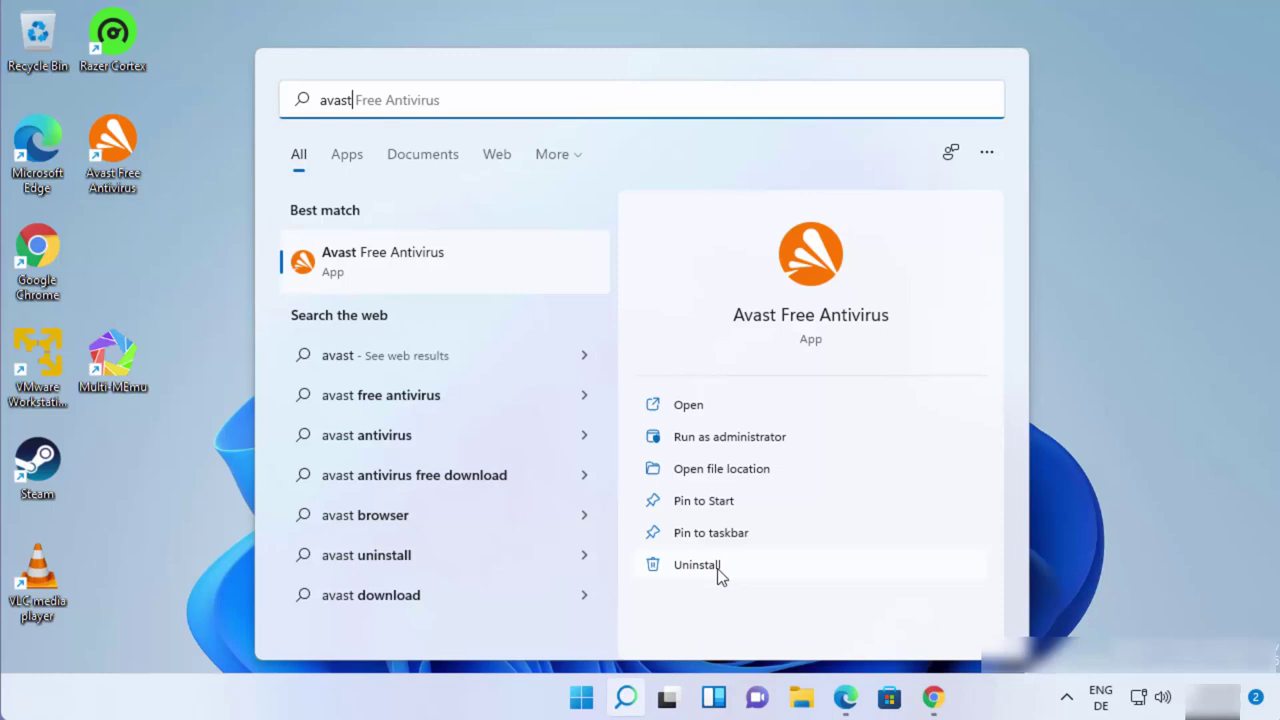
left_click(625, 697)
left_click(625, 697)
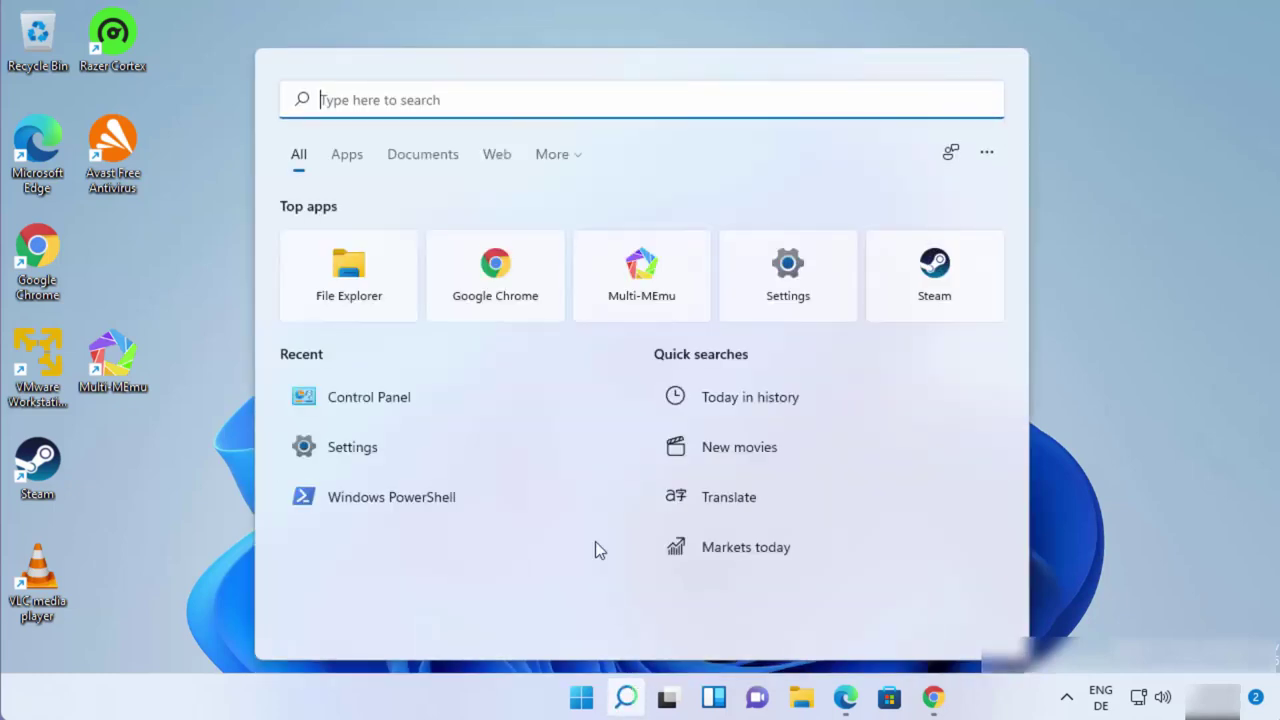
In Control Panel's Uninstall a program list, select Avast Free Antivirus 21.9.2494, then close it.
type("con")
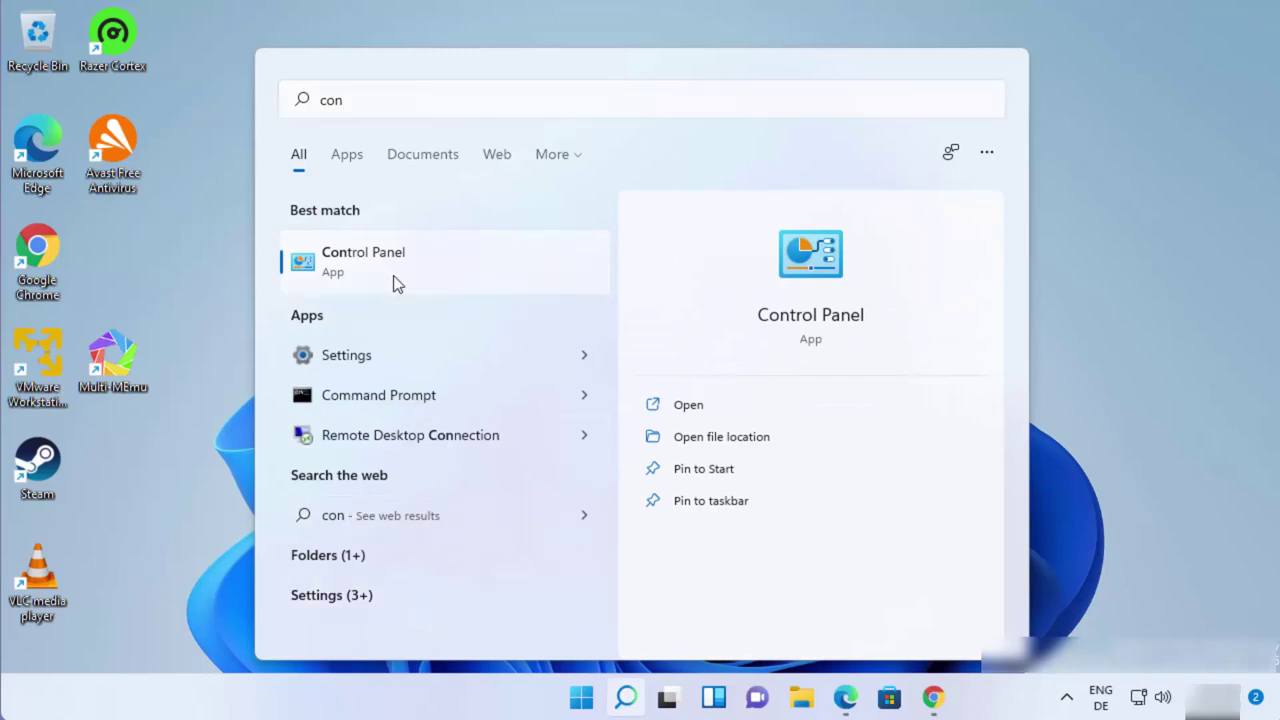
left_click(393, 277)
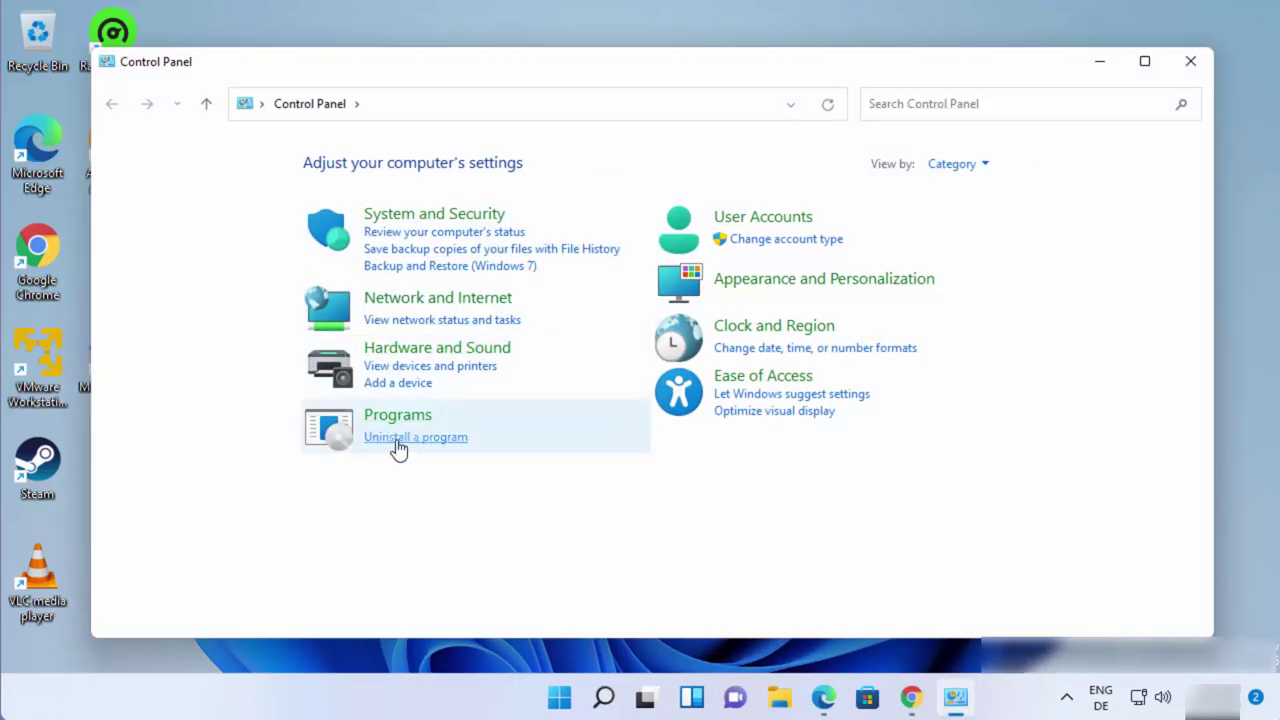
left_click(396, 441)
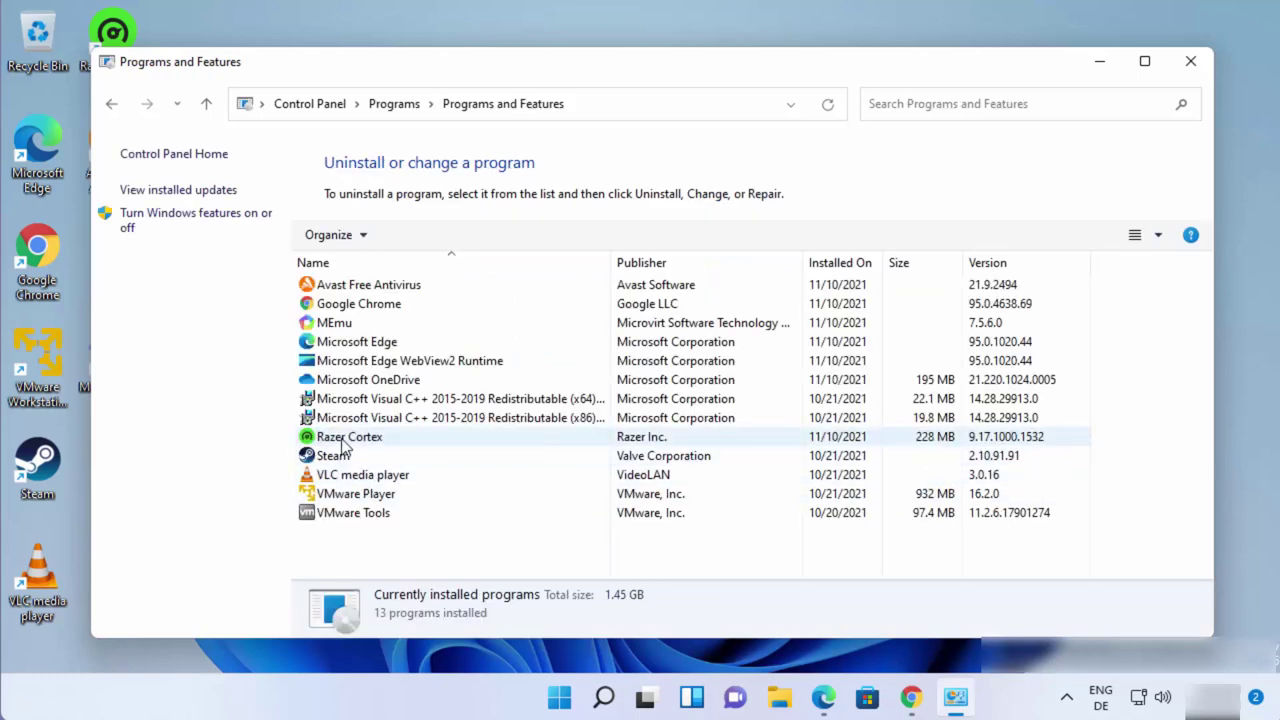
left_click(355, 286)
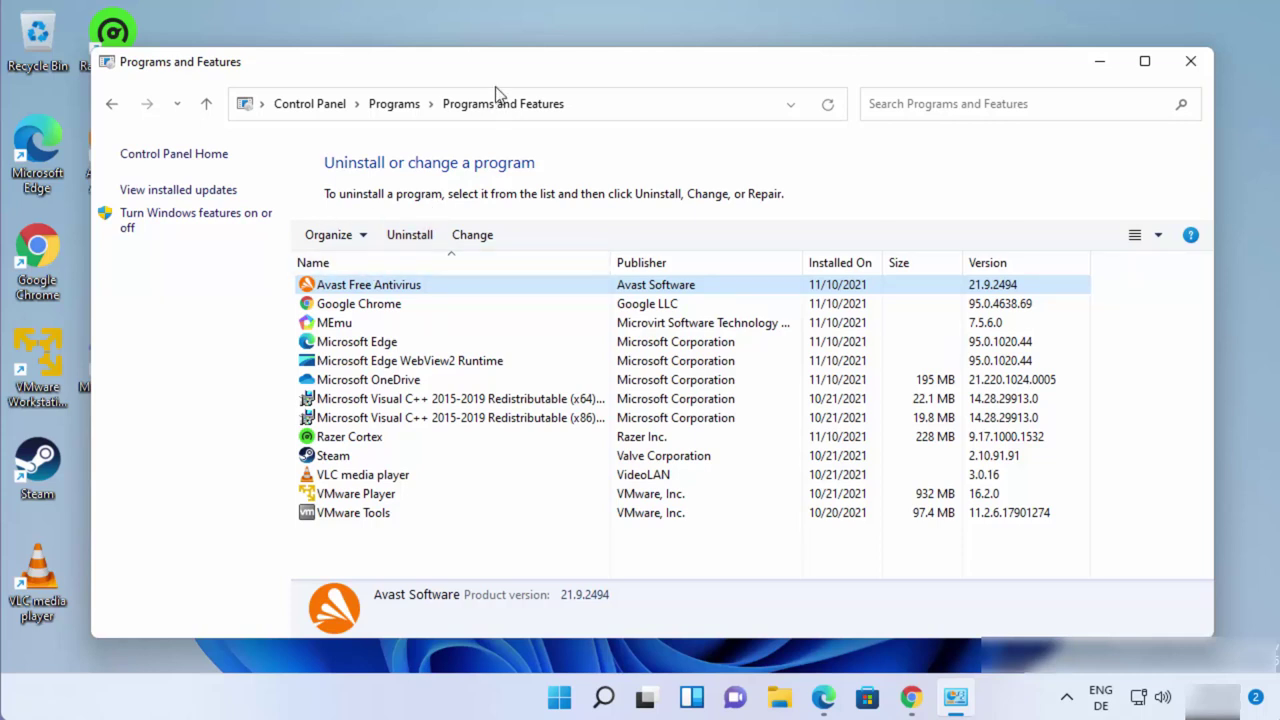
left_click_drag(465, 75, 531, 72)
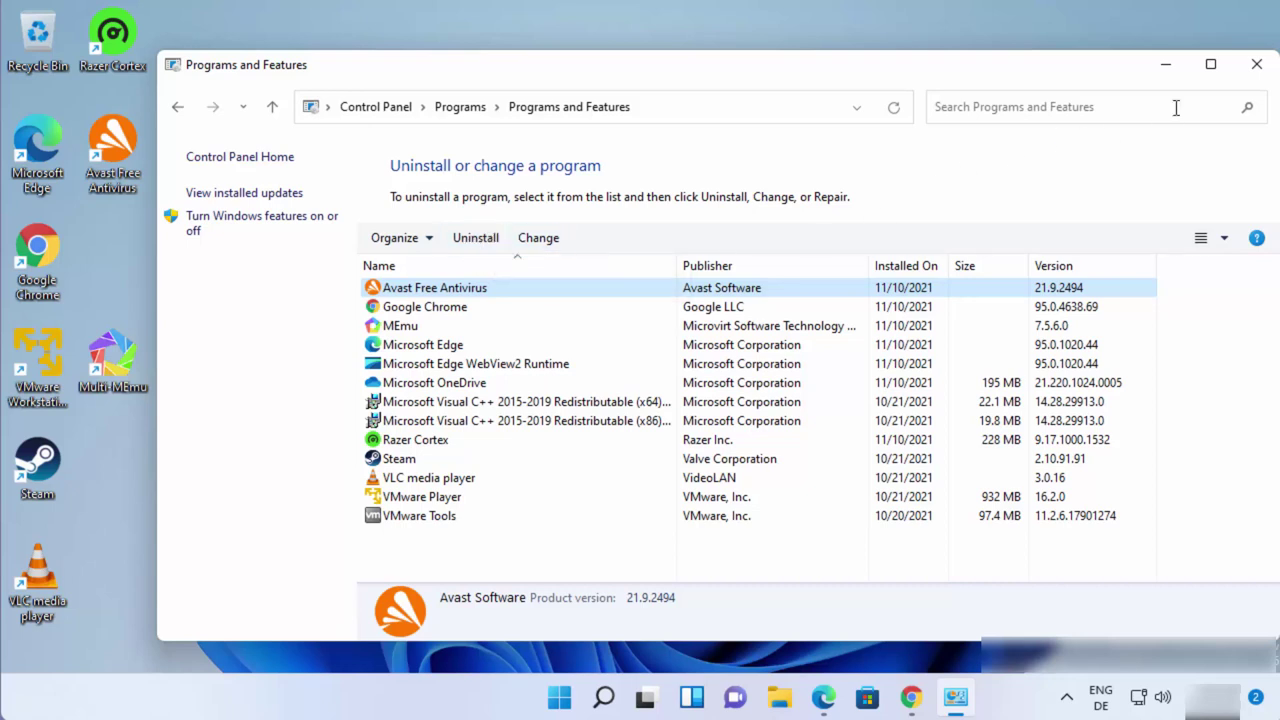
left_click(1247, 72)
Open Avast's Uninstall Utility page from the search results and download avastclear.exe.
left_click(932, 700)
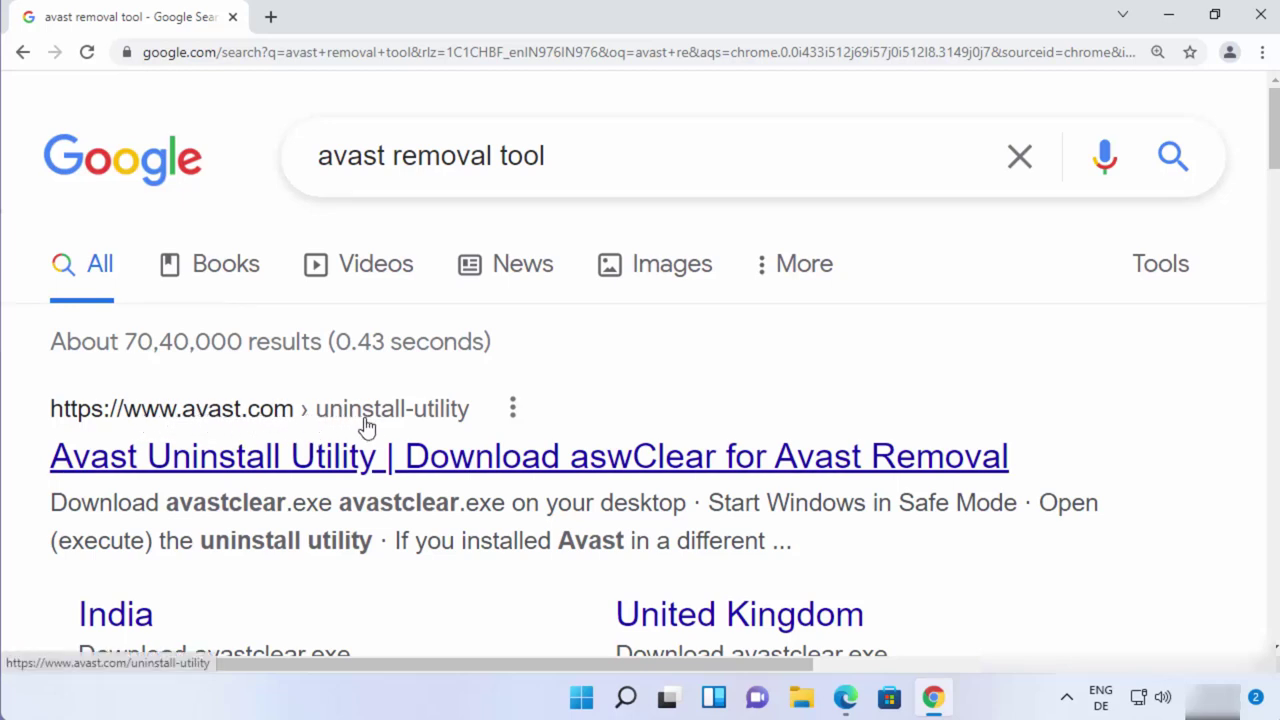
left_click(422, 457)
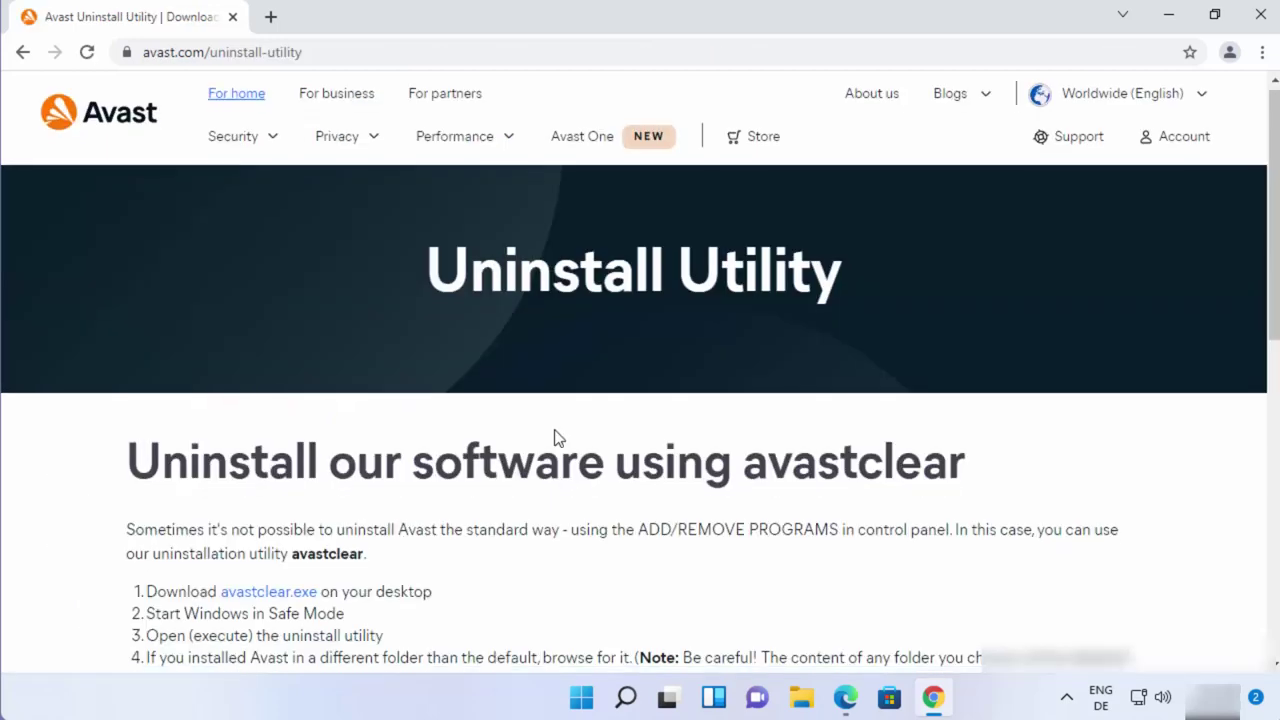
scroll(555, 437, "down", 1)
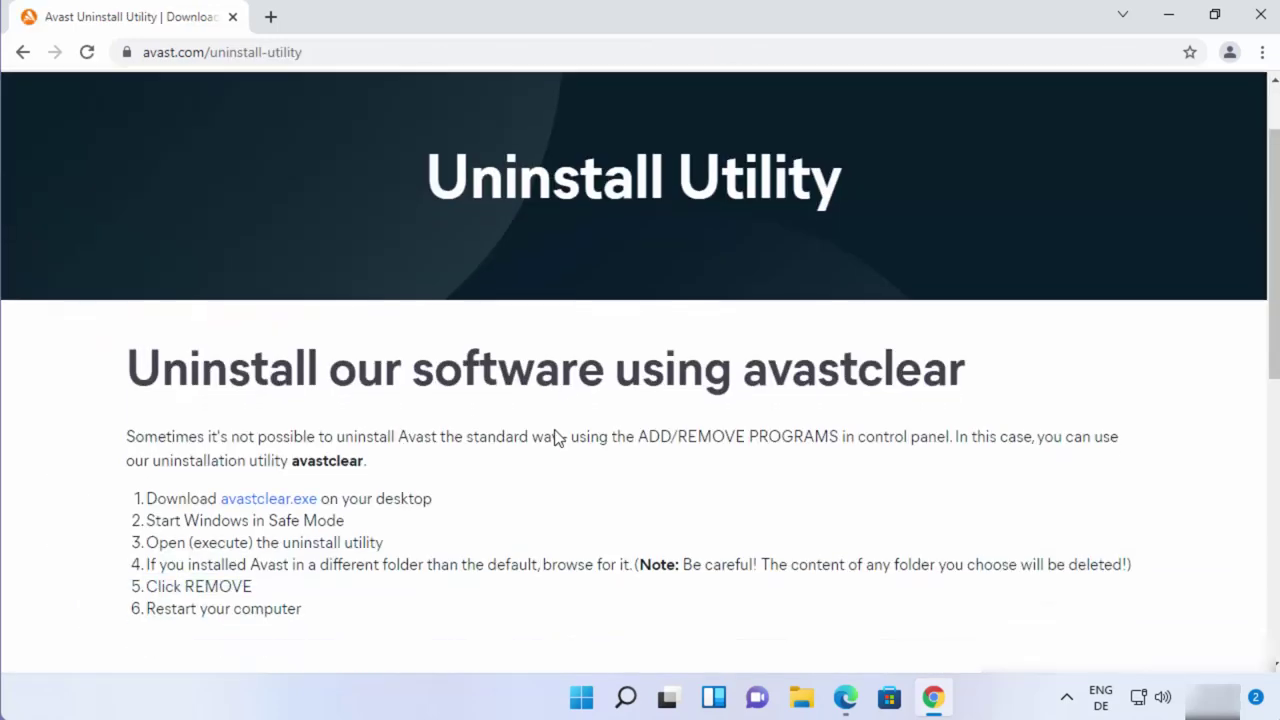
left_click(287, 505)
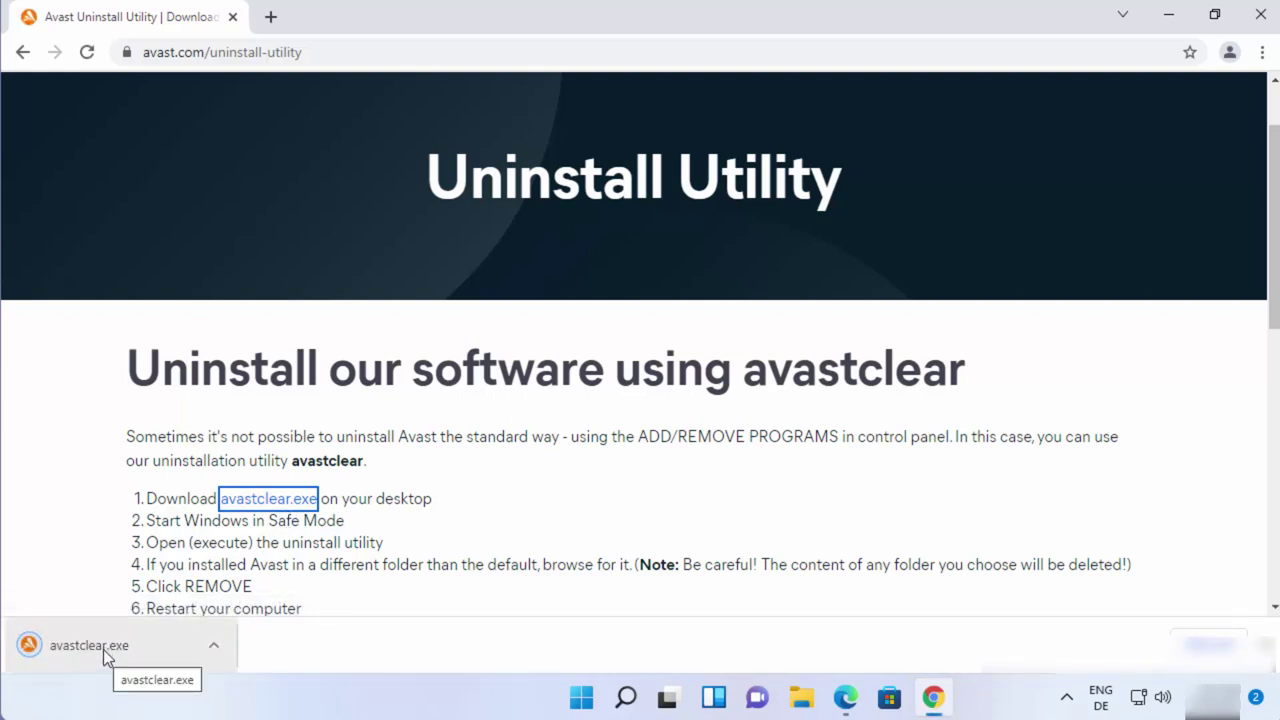
Run the downloaded avastclear.exe and approve it as administrator.
left_click(103, 649)
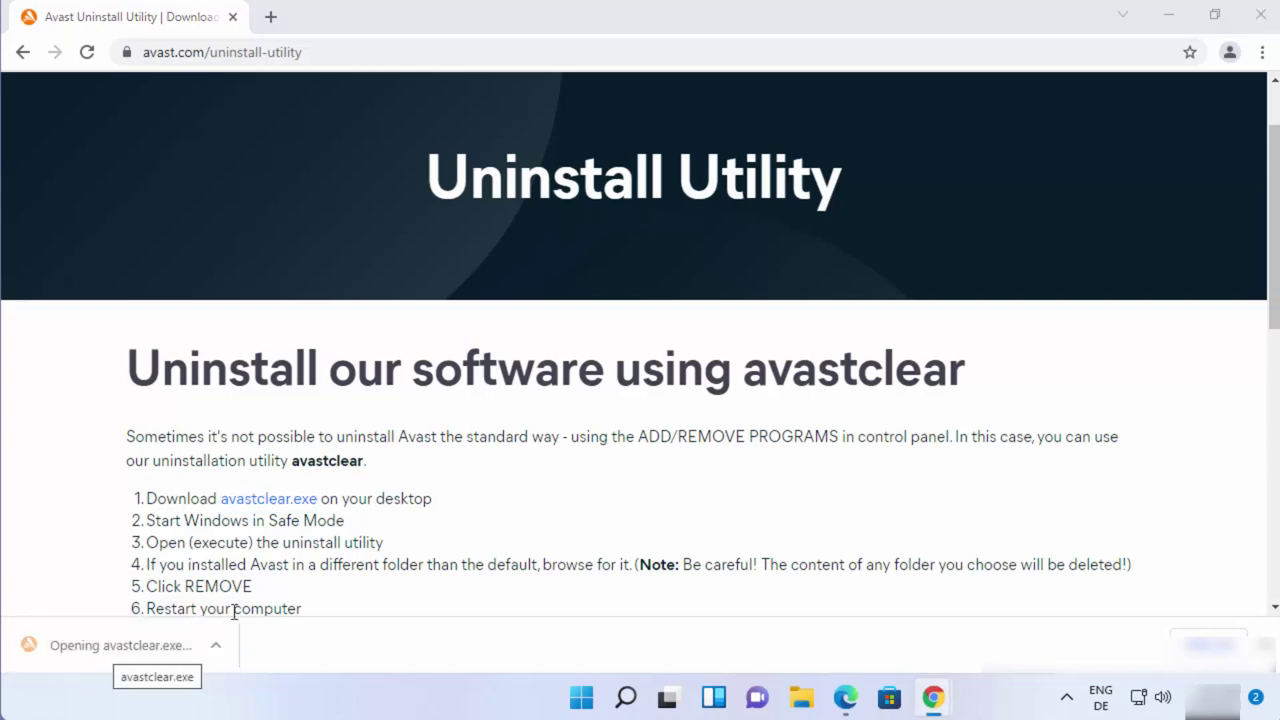
left_click(1168, 16)
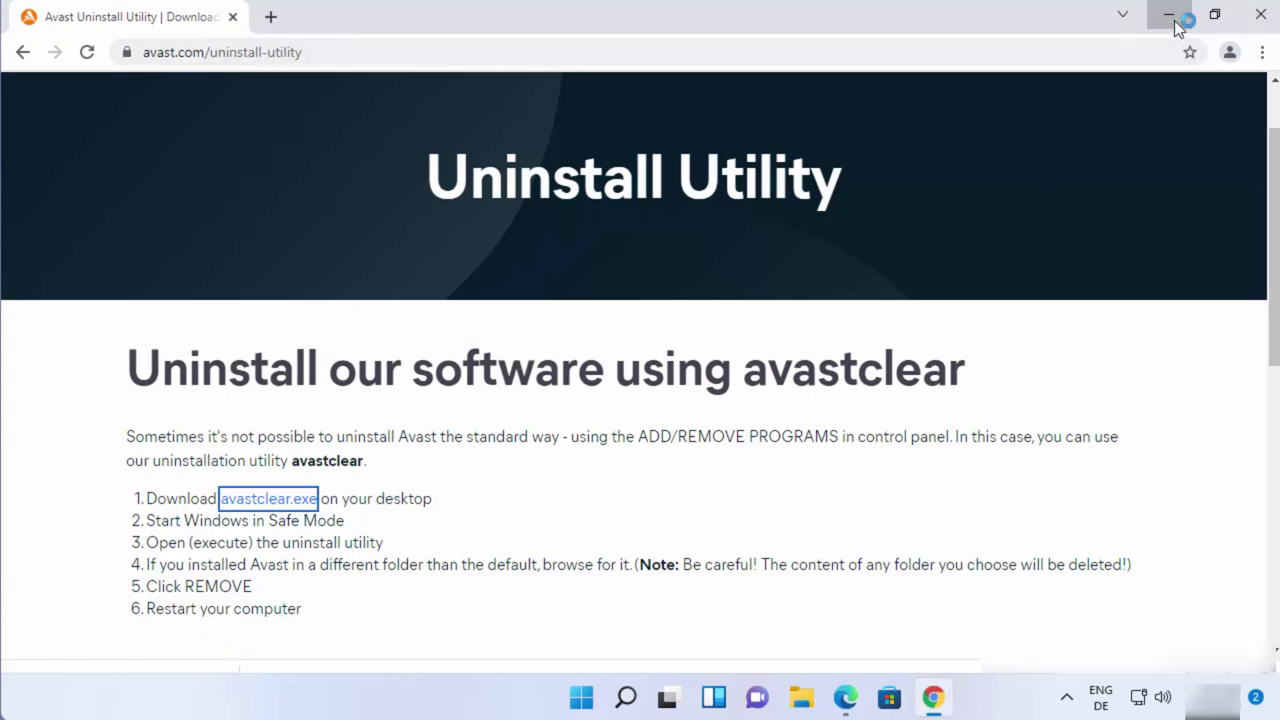
left_click(577, 512)
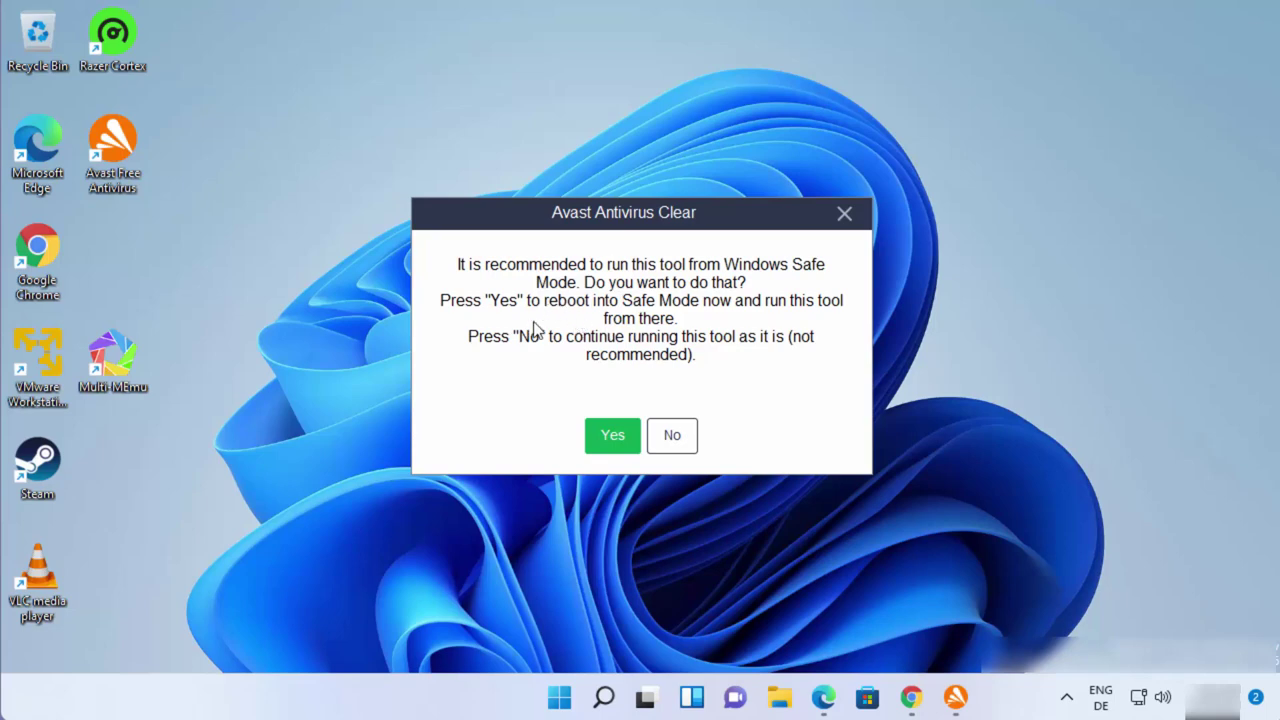
Accept rebooting into Safe Mode and confirm restarting the computer now.
left_click(609, 442)
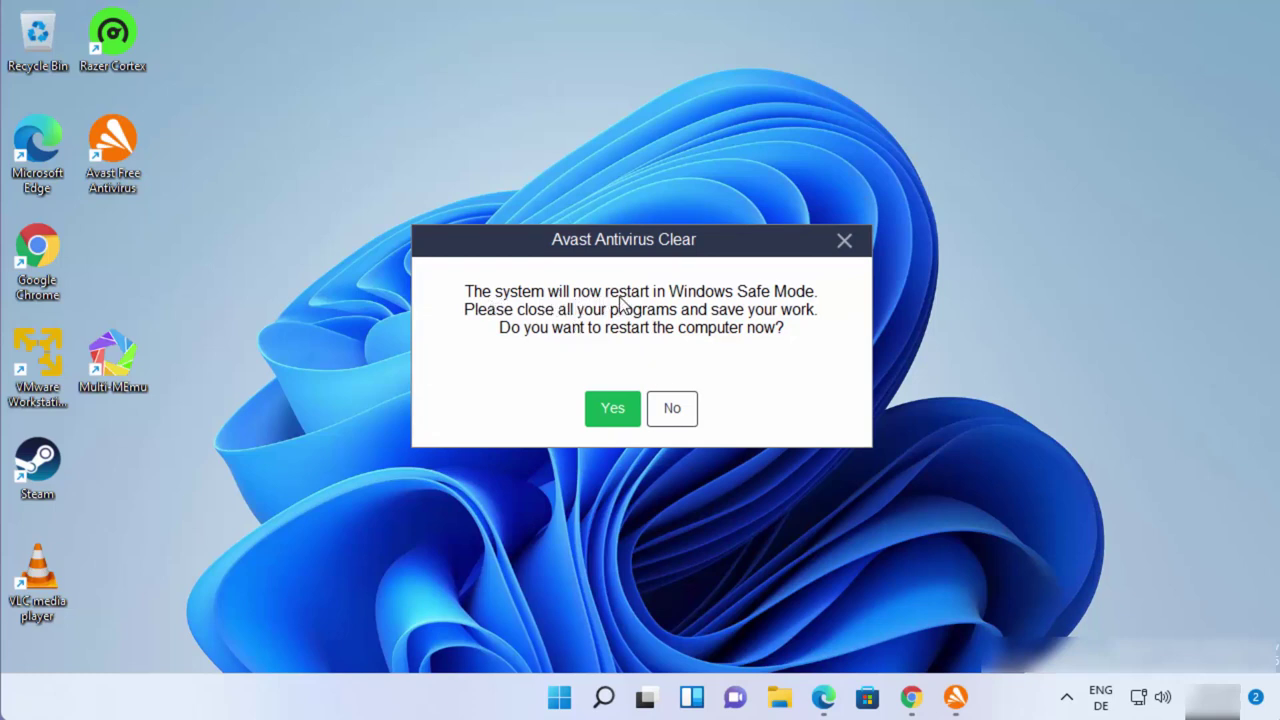
left_click(610, 418)
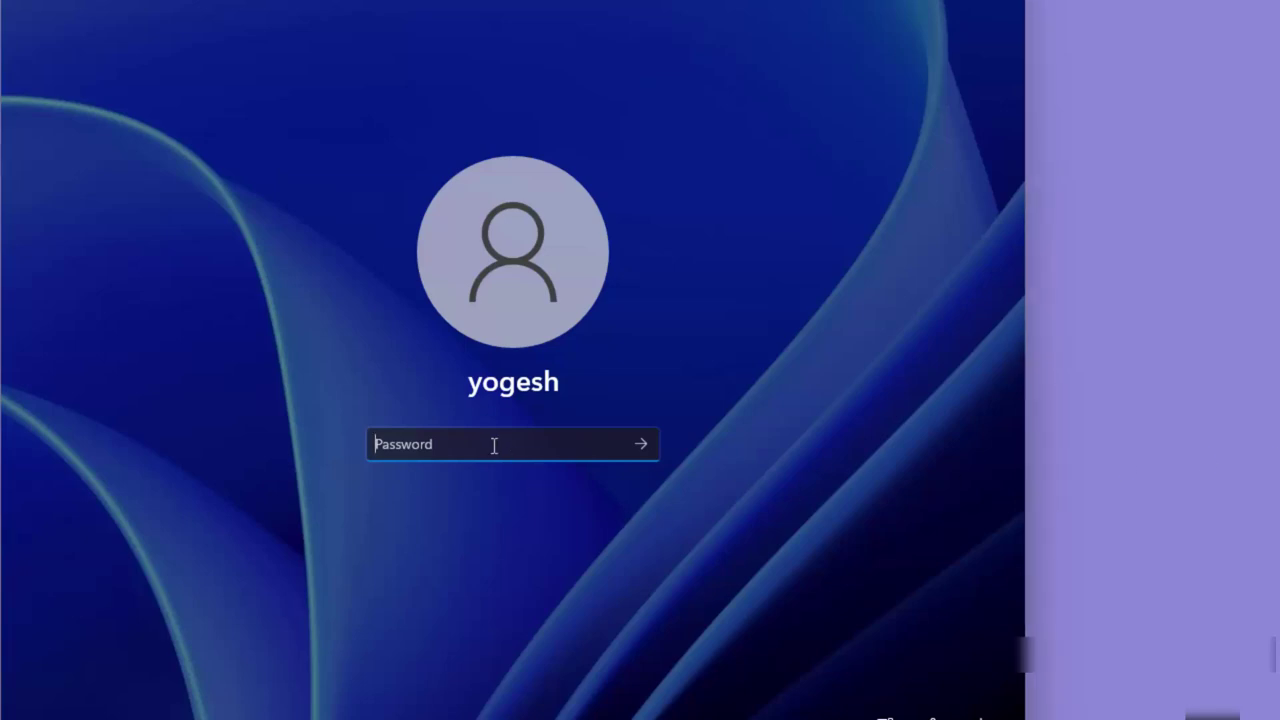
Sign in to Safe Mode with the account password.
type("••••••")
key("Return")
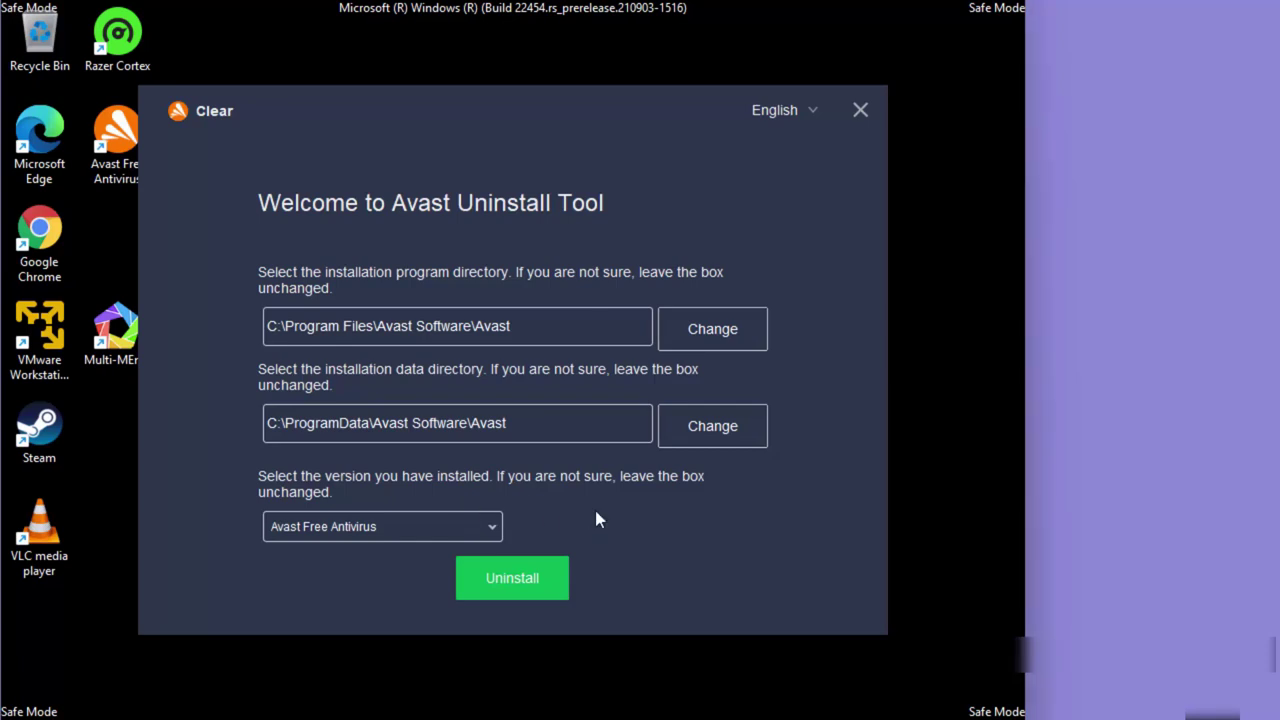
Keep the default folders, choose Avast Free Antivirus as the product, and uninstall it.
left_click(469, 527)
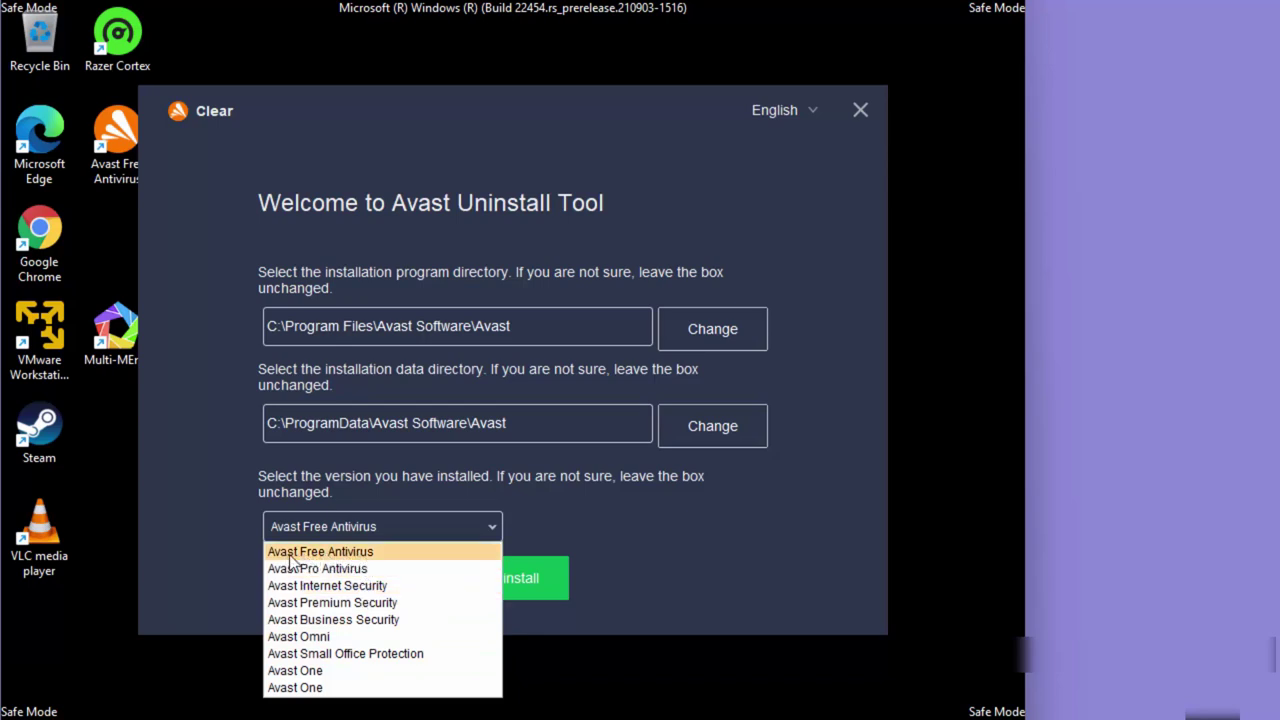
left_click(327, 555)
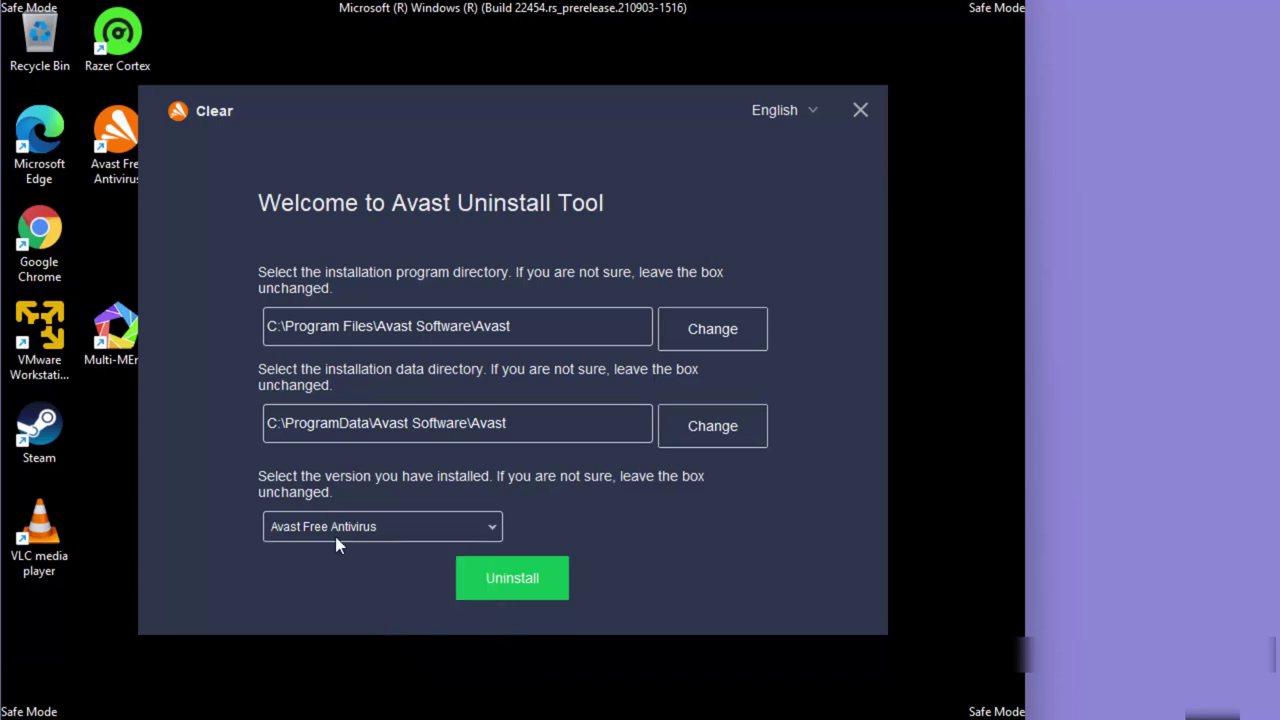
left_click(345, 538)
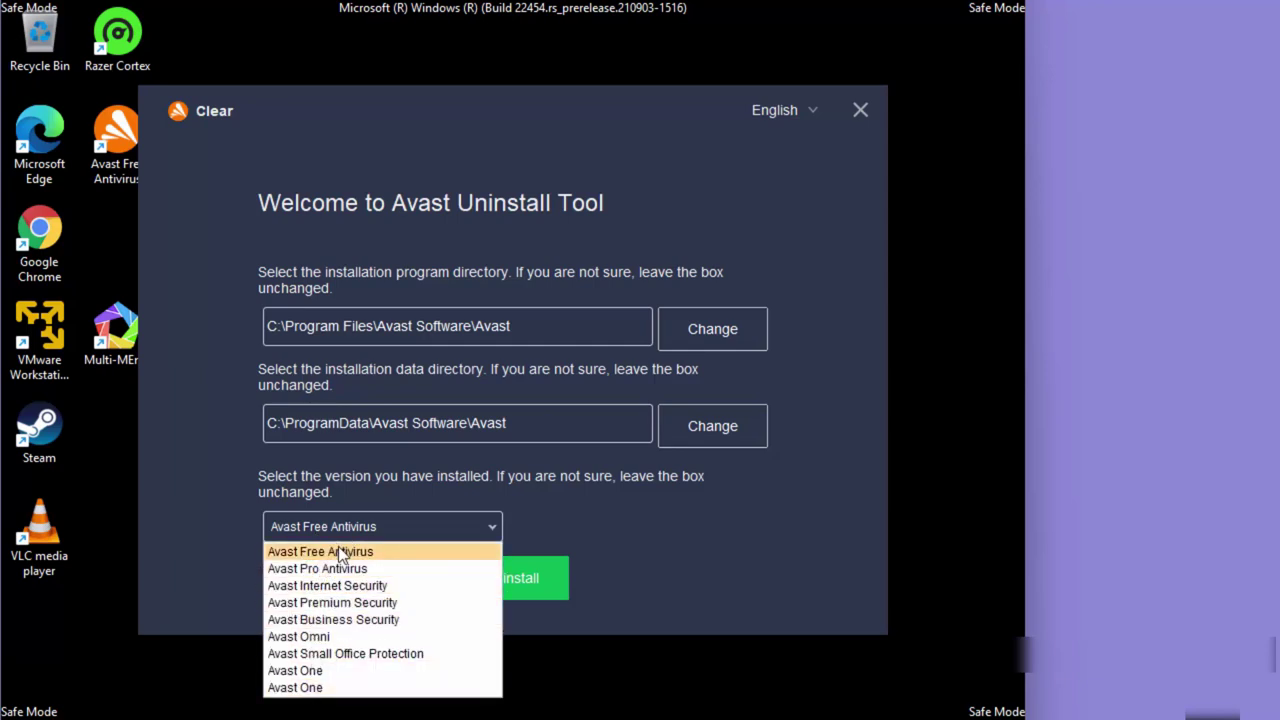
left_click(340, 552)
left_click(490, 577)
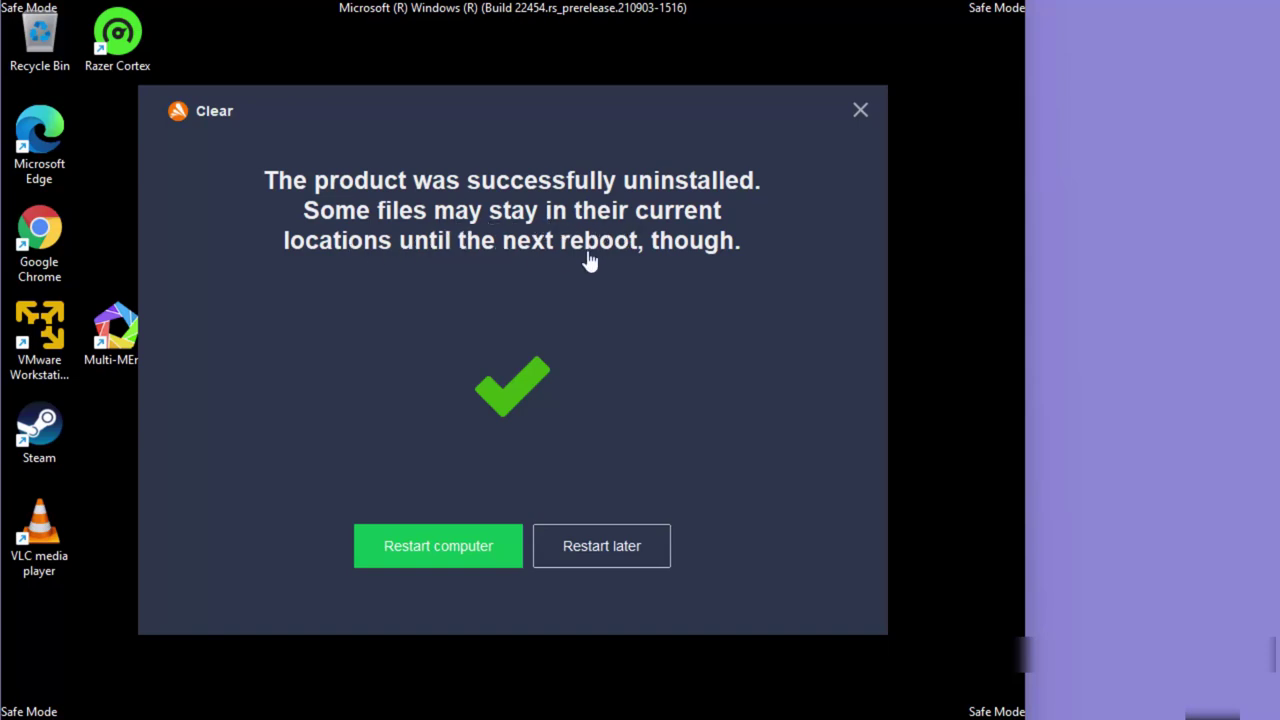
Restart out of Safe Mode and sign back in with the account password.
left_click(407, 553)
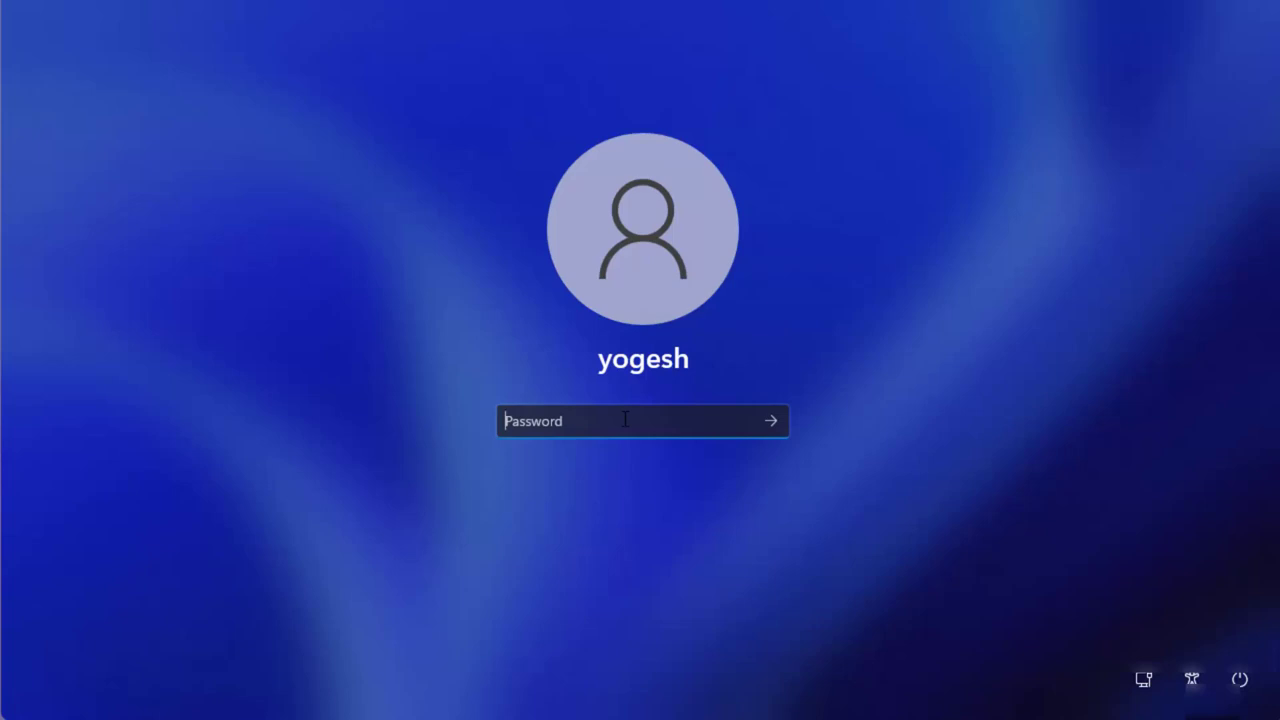
type("••••••")
key("Return")
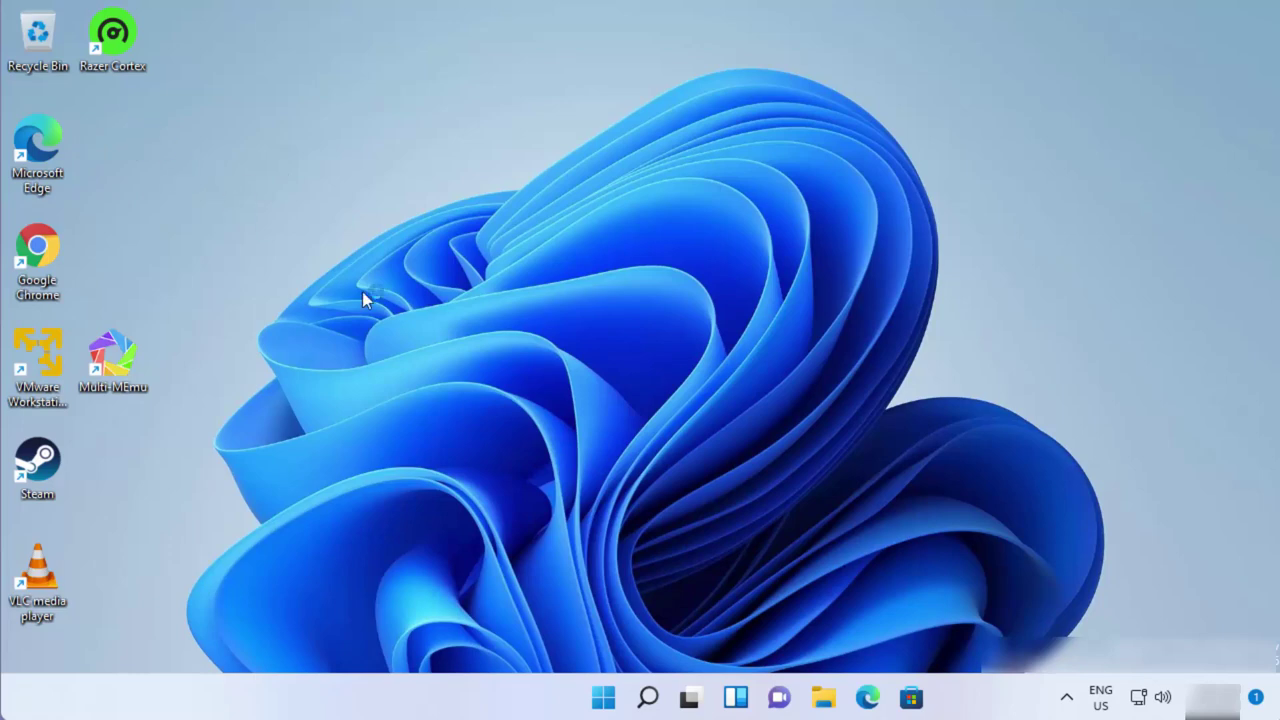
Search Windows for 'avas' and pick the Avast Free Antivirus suggestion.
left_click(648, 697)
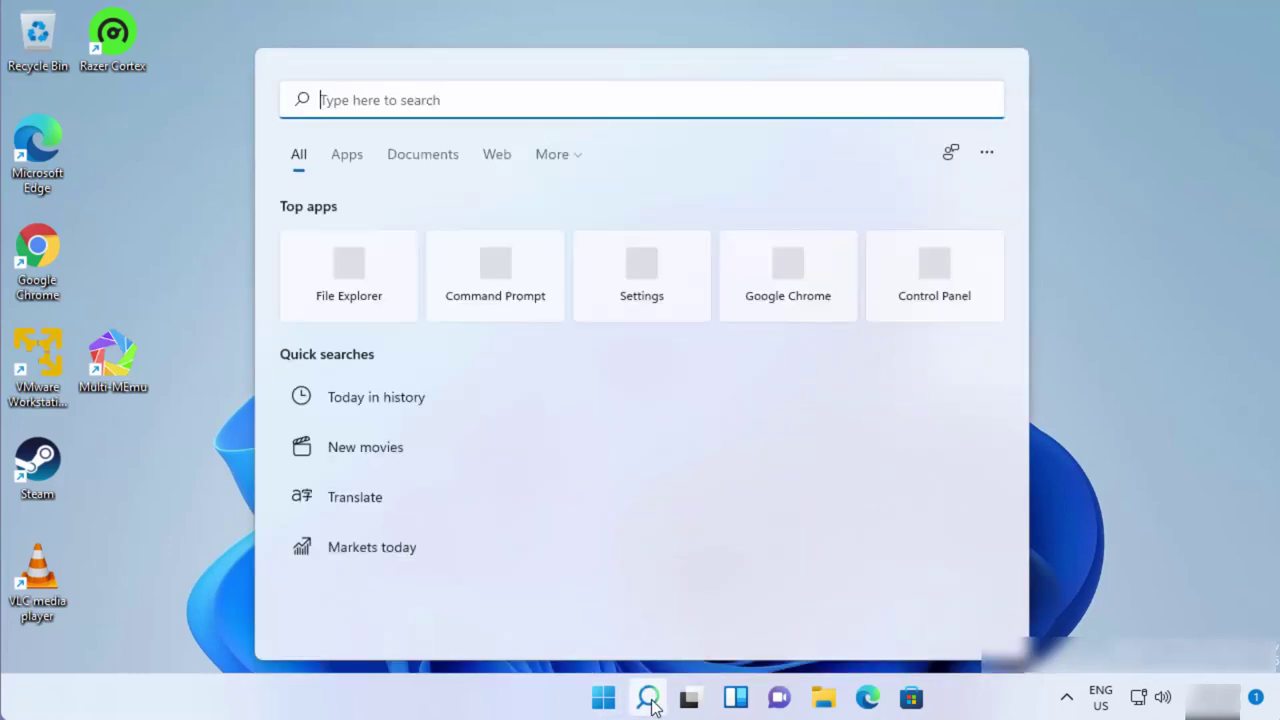
type("avas")
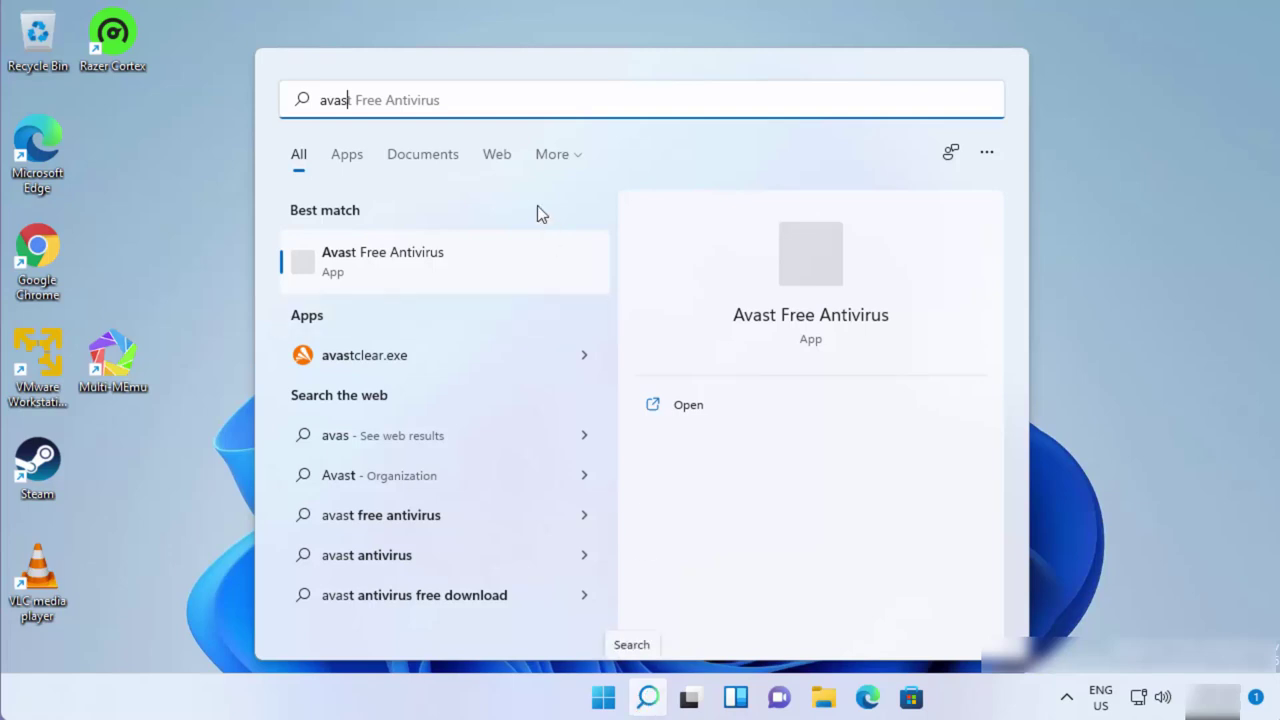
left_click(391, 97)
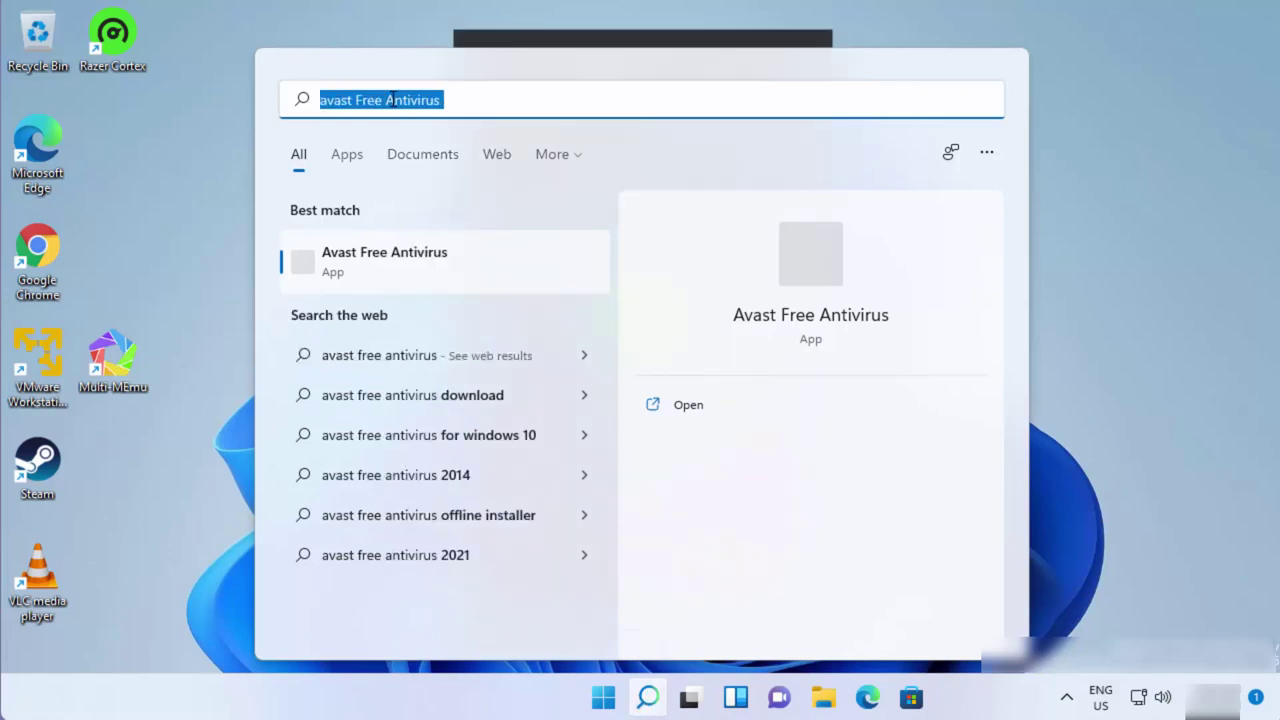
Confirm Avast is absent from Control Panel's 12 installed programs, close it, and reopen search.
type("cont")
key("Return")
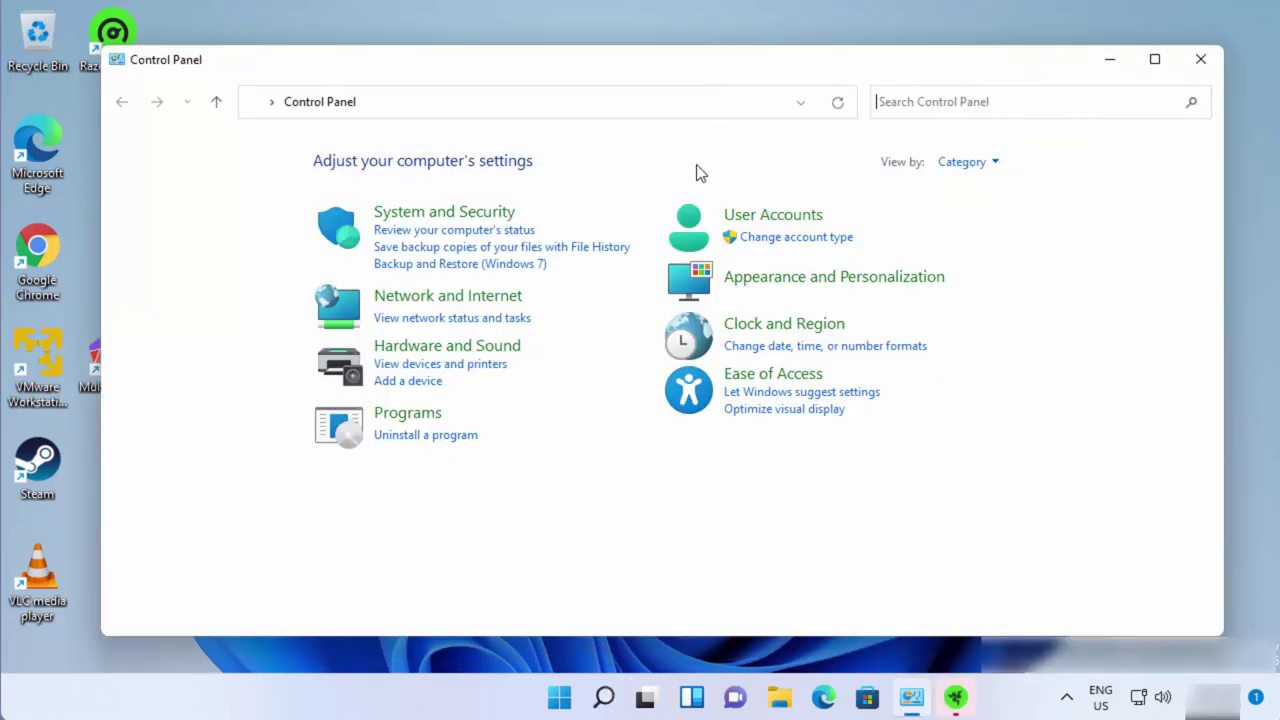
left_click(418, 437)
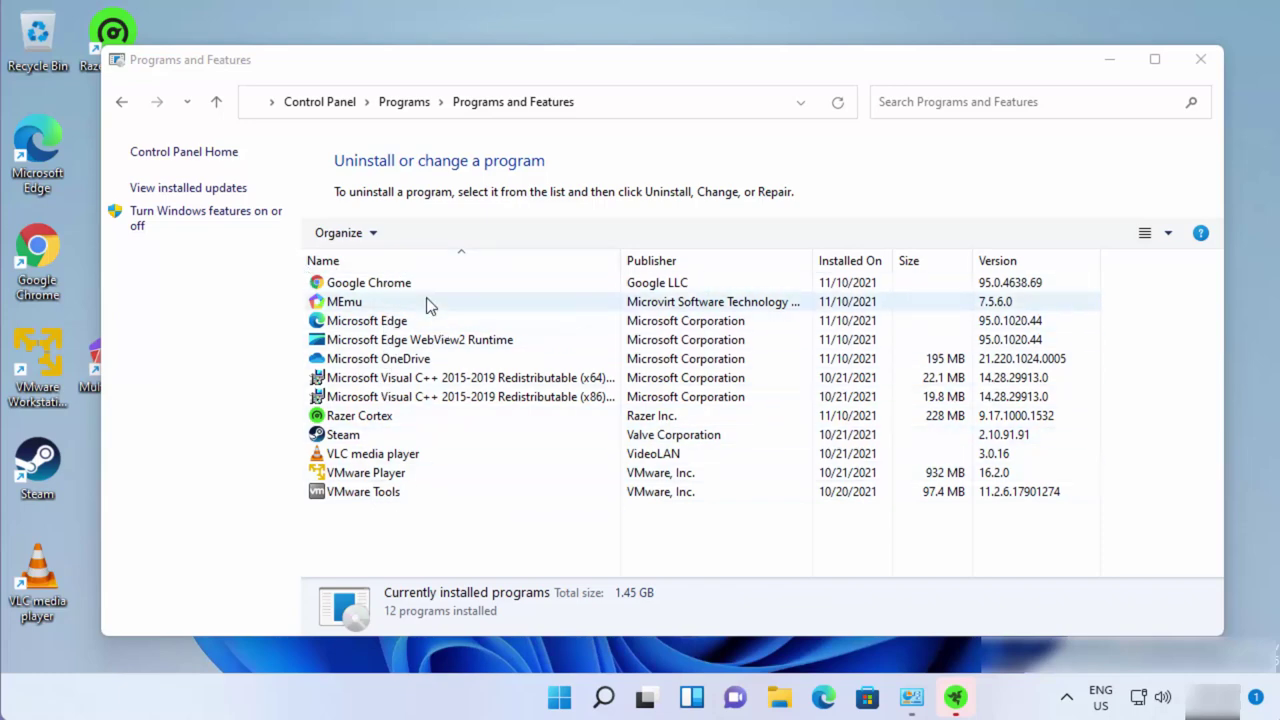
left_click(1200, 59)
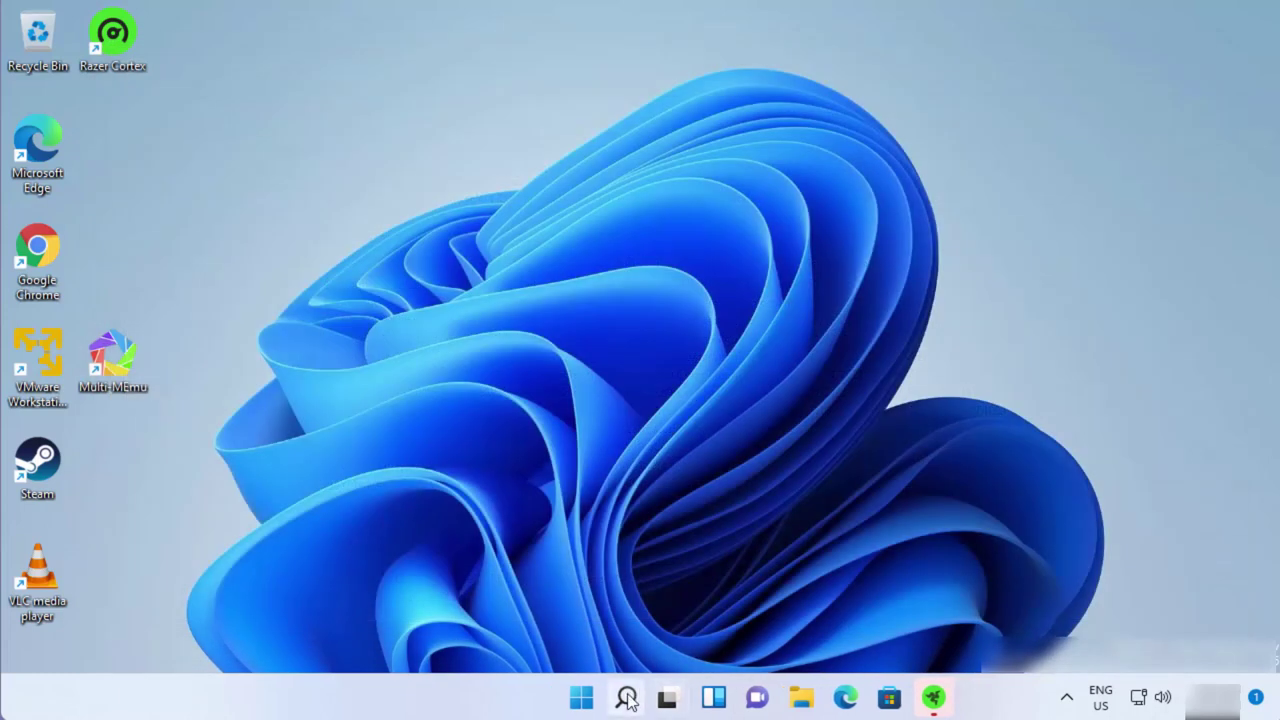
left_click(626, 697)
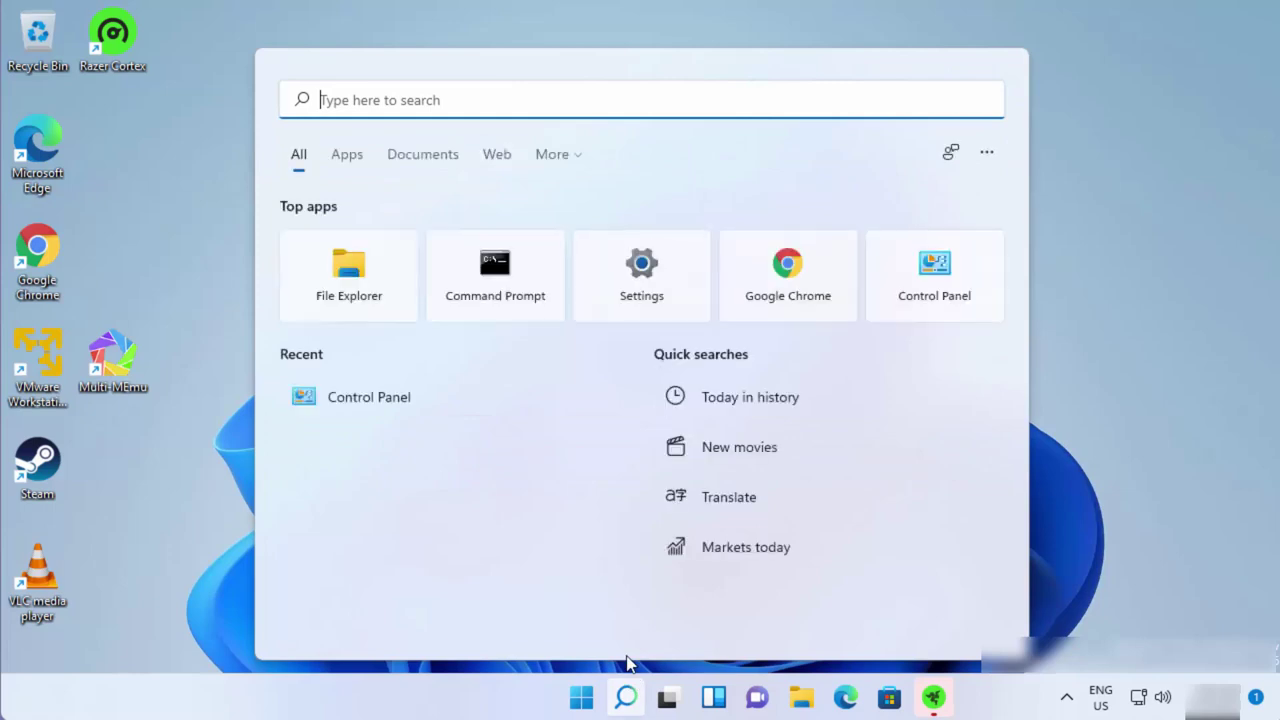
Search Settings' Apps & features list for 'avast' and confirm no matching app appears.
type("sett")
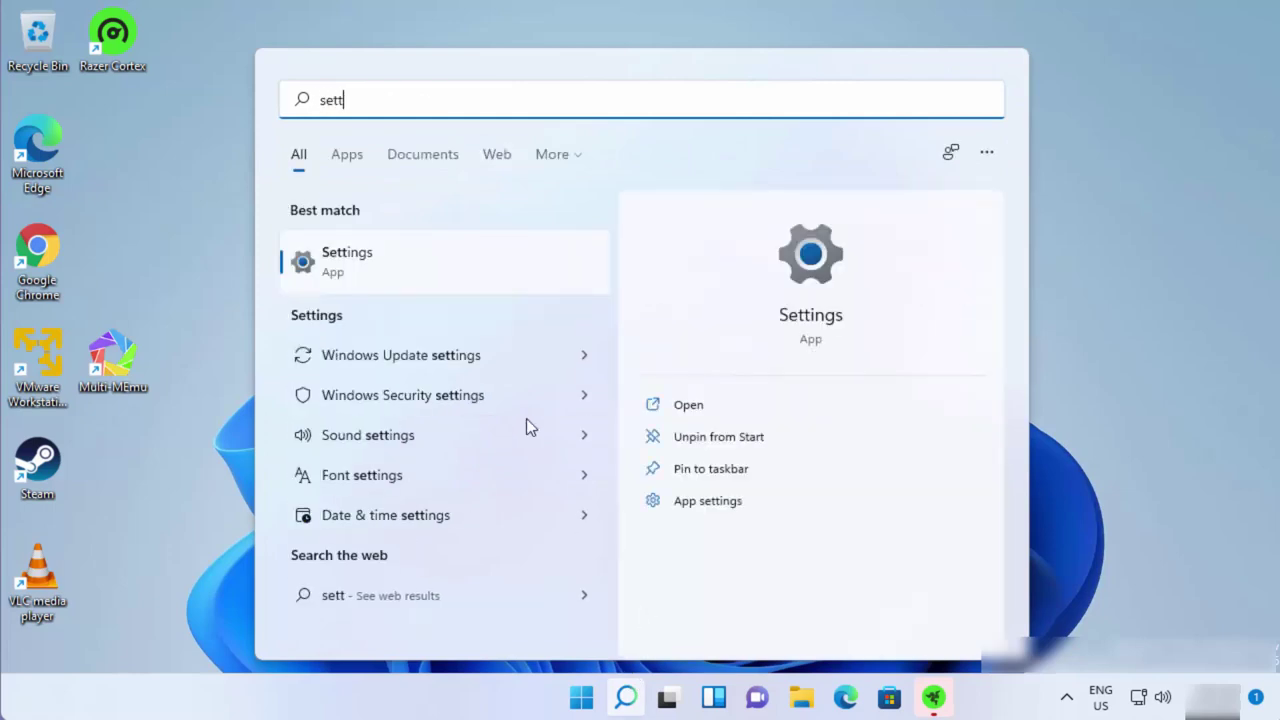
left_click(399, 265)
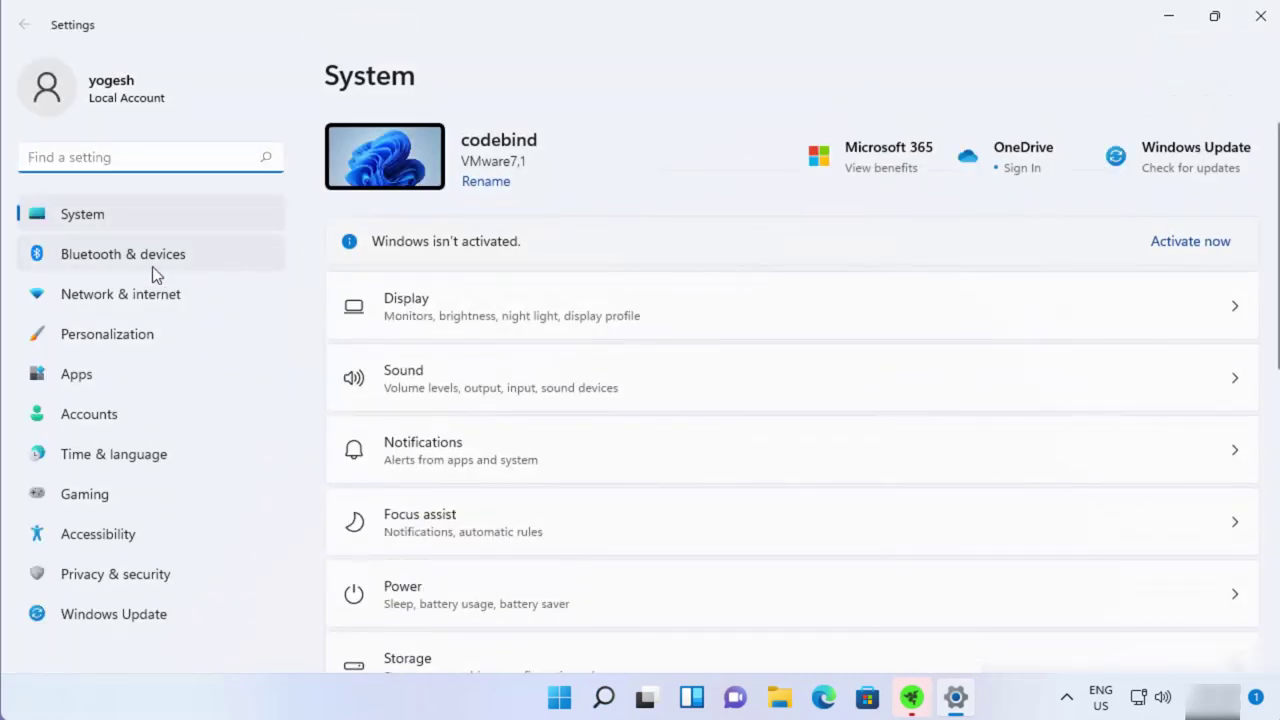
left_click(100, 373)
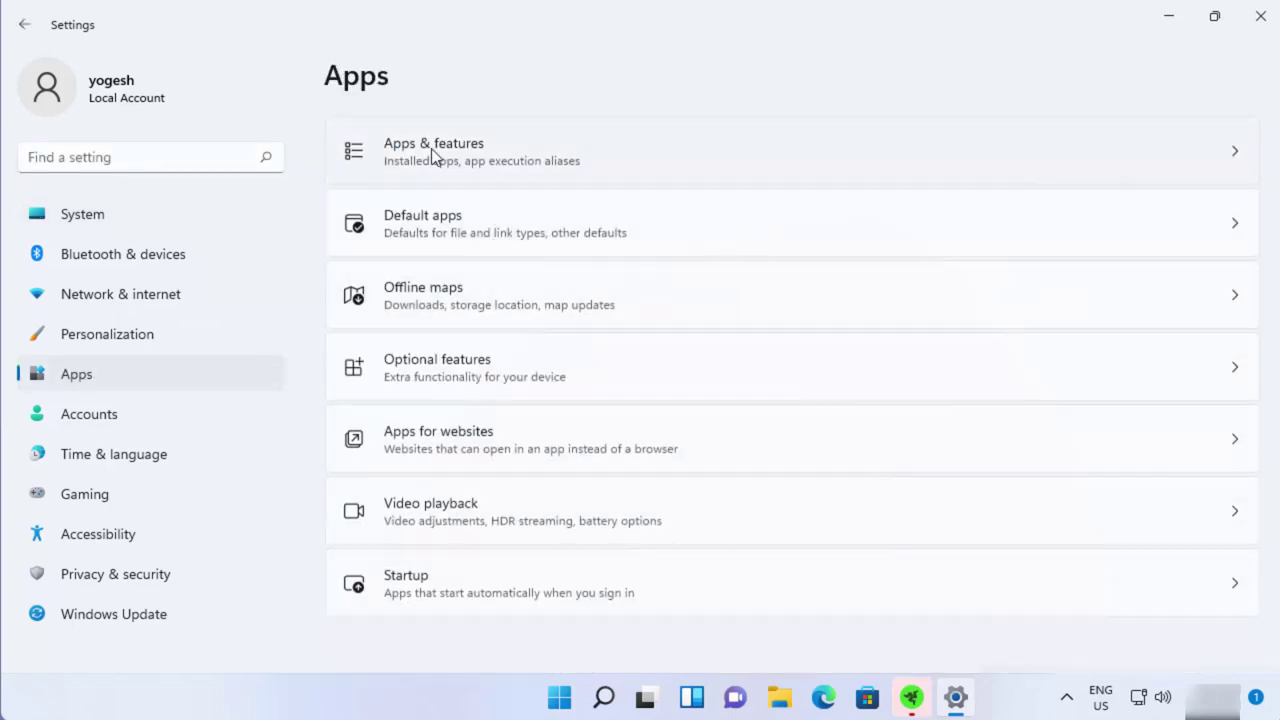
left_click(433, 152)
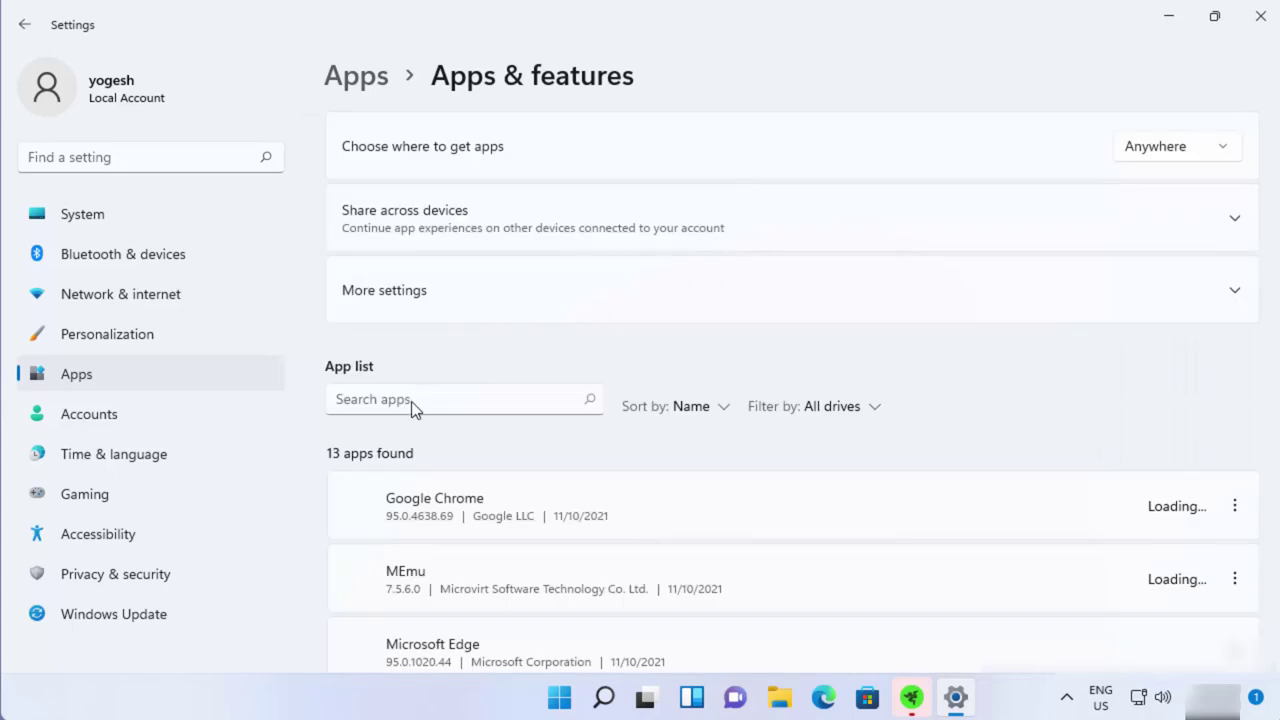
left_click(414, 399)
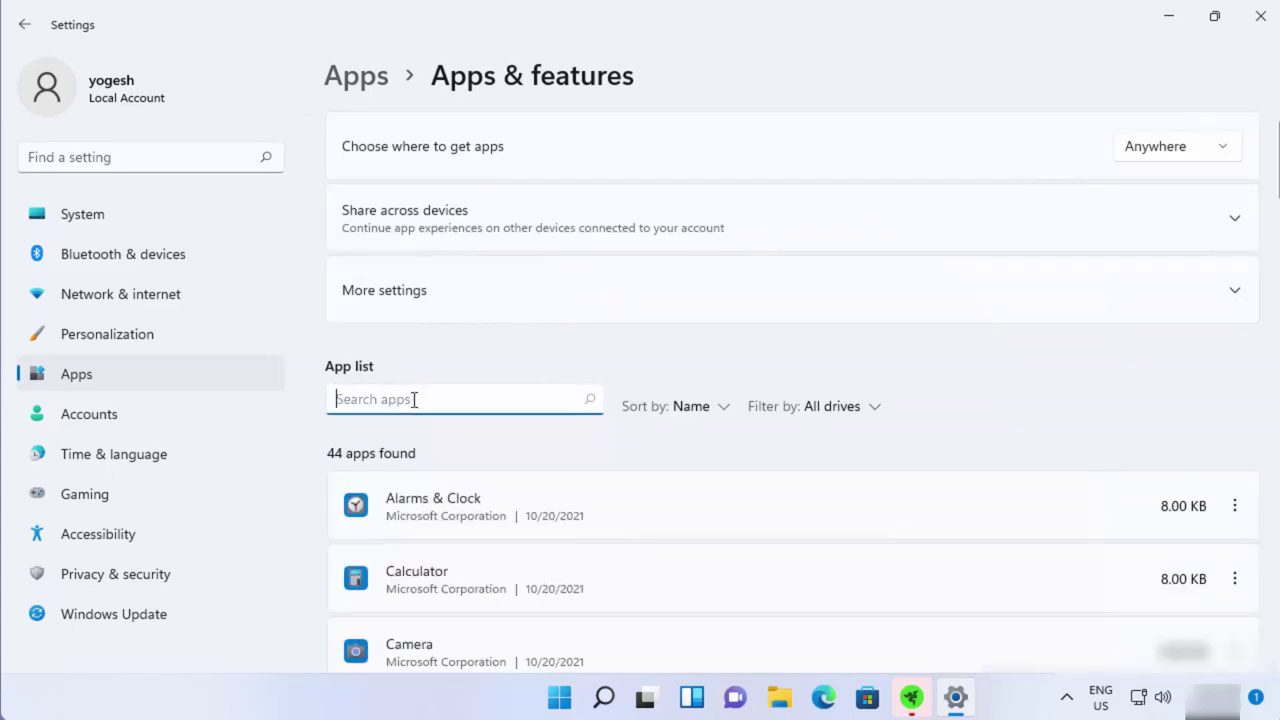
type("avast")
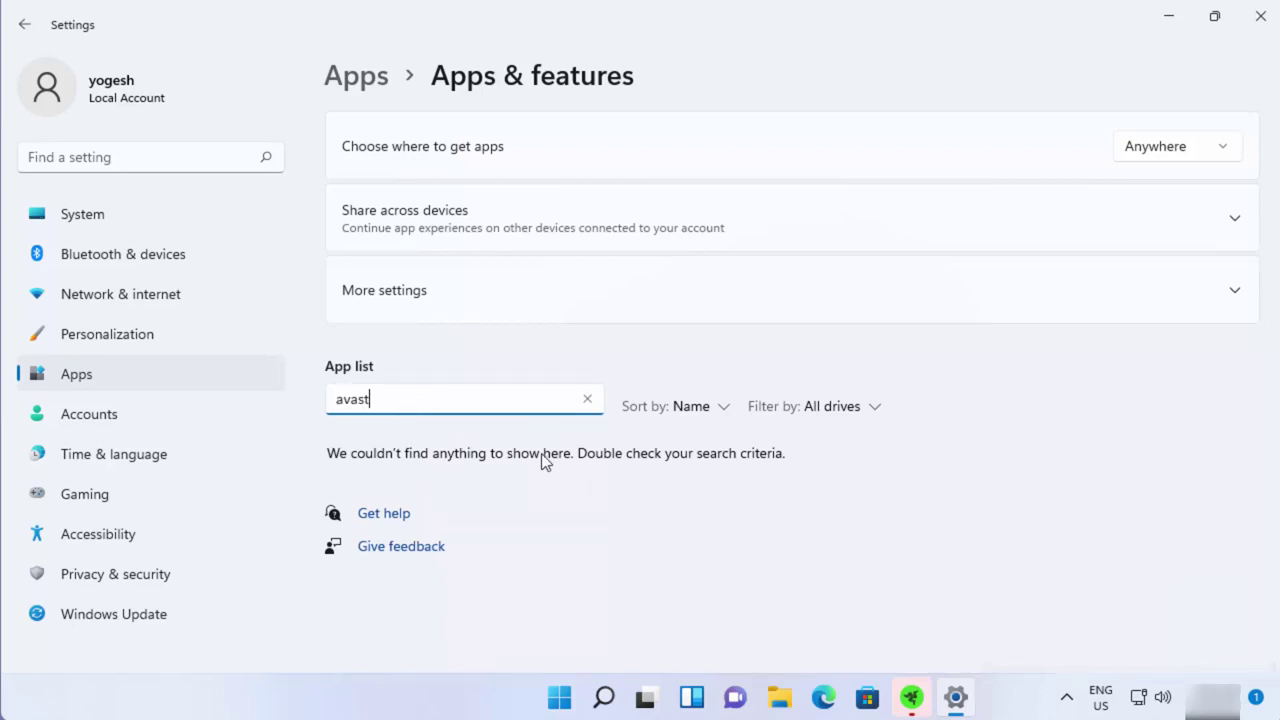
key("BackSpace")
key("BackSpace")
key("BackSpace")
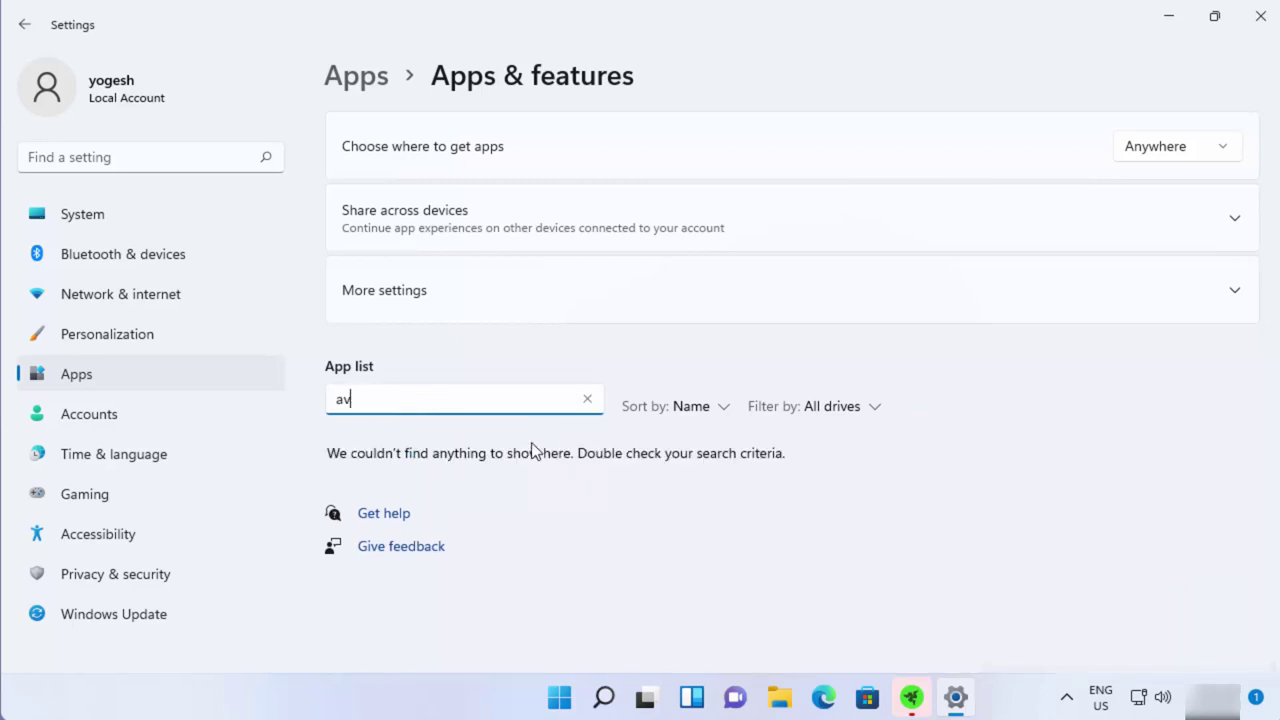